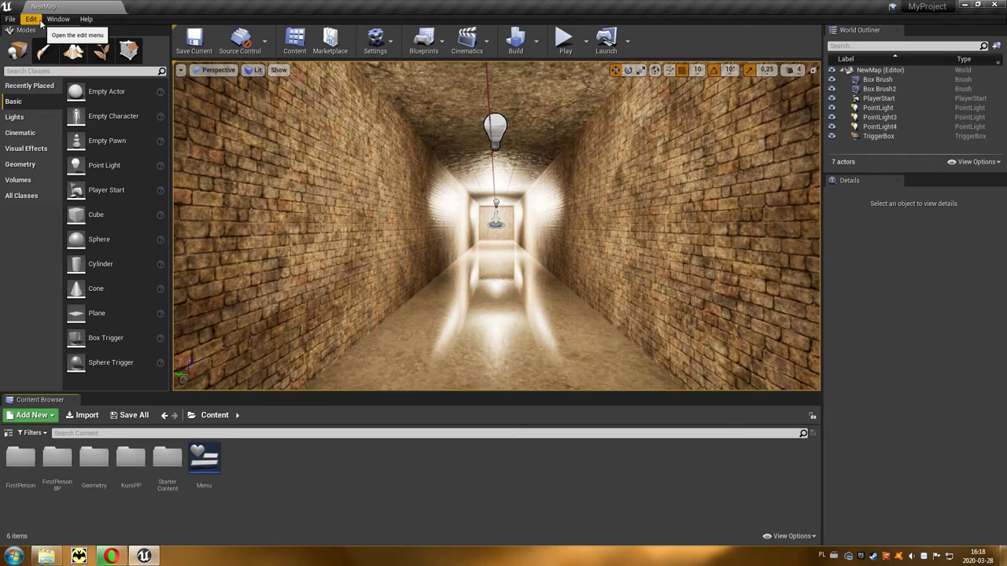
Open Project Settings from the Edit menu and maximize its window.
click(31, 19)
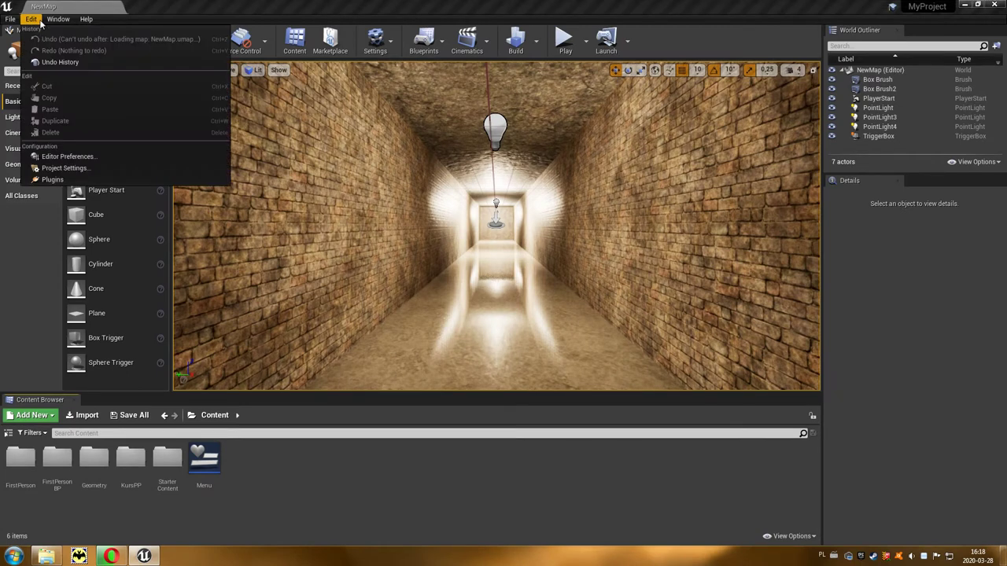
click(103, 169)
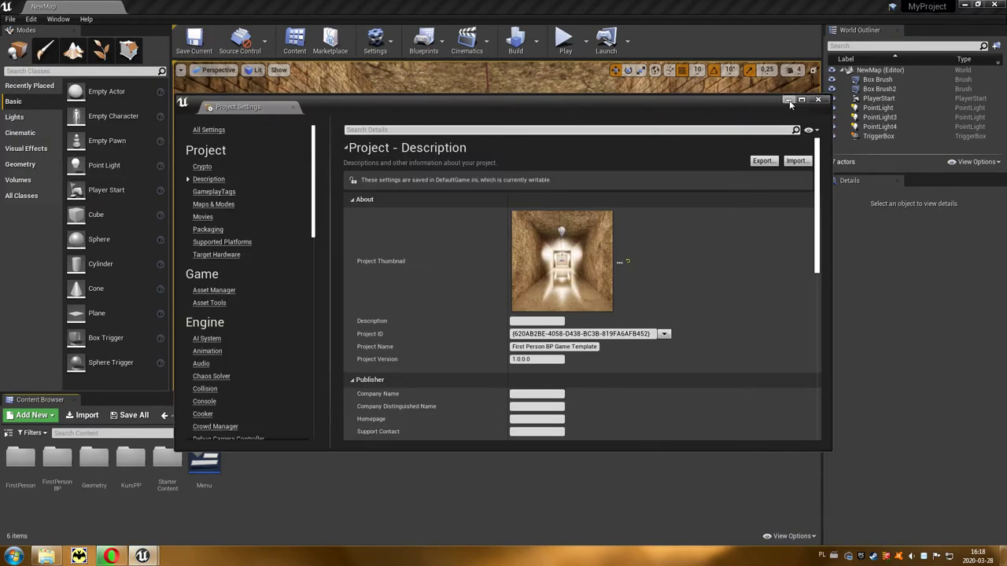
click(801, 99)
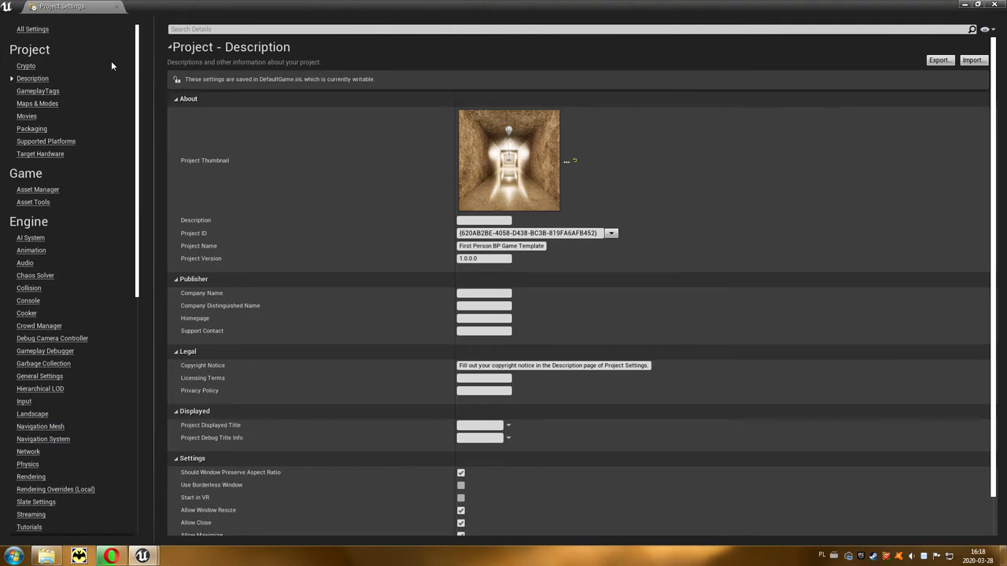
Show All Settings in Project Settings, then briefly view and minimize the Epic Games Launcher.
click(35, 34)
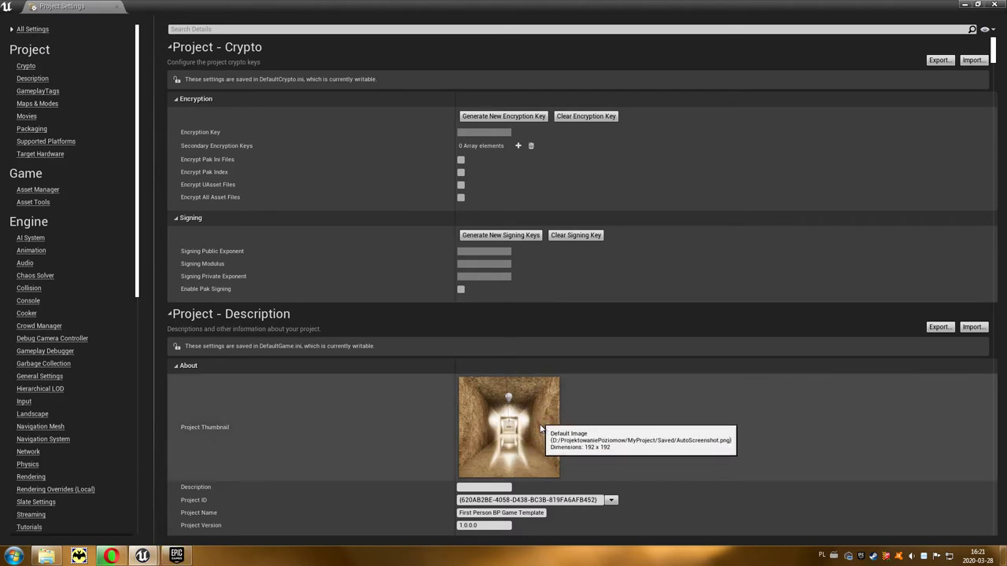
click(176, 557)
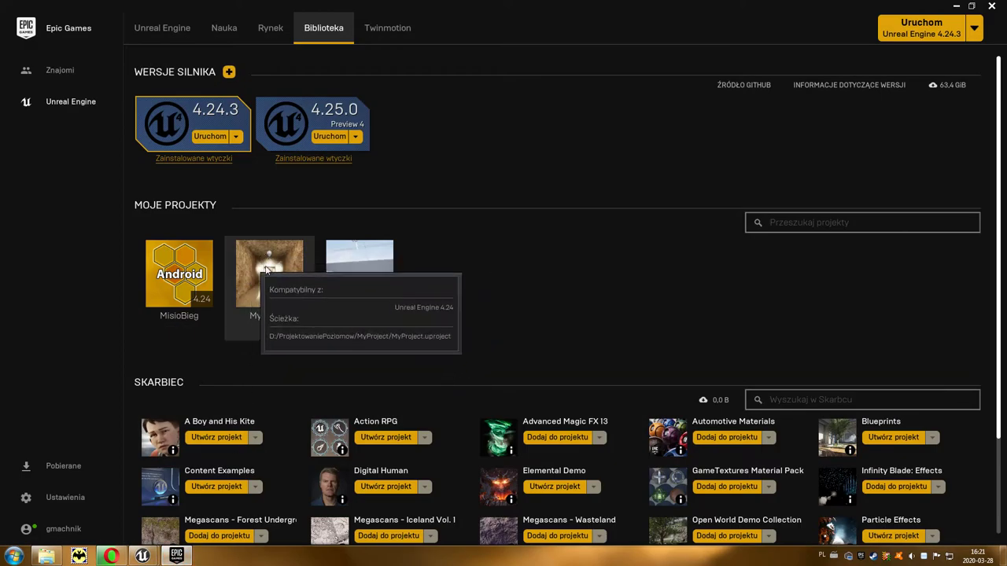
click(956, 7)
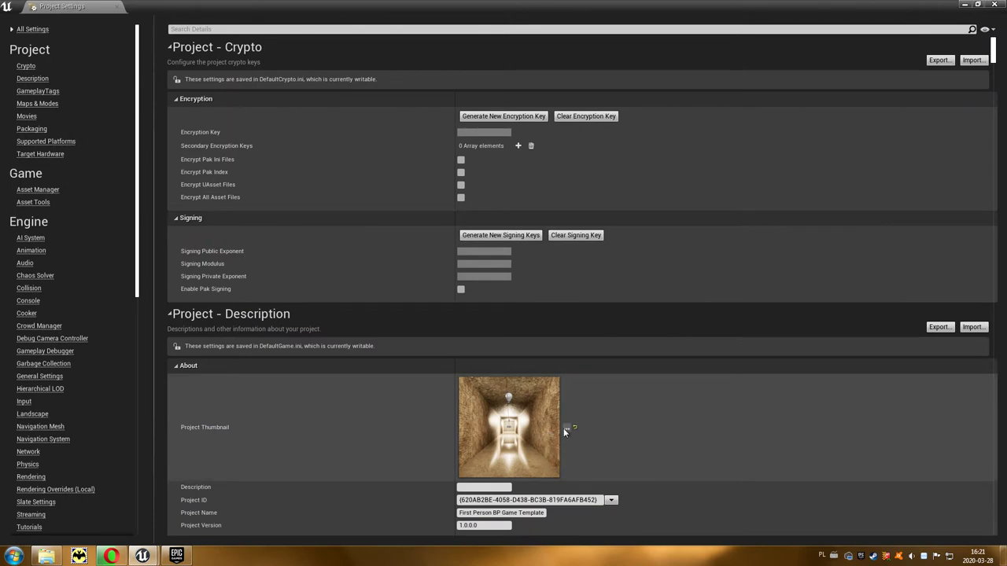
Choose PPthumbnail.png from the PP-iconography folder as the Project Thumbnail.
click(565, 430)
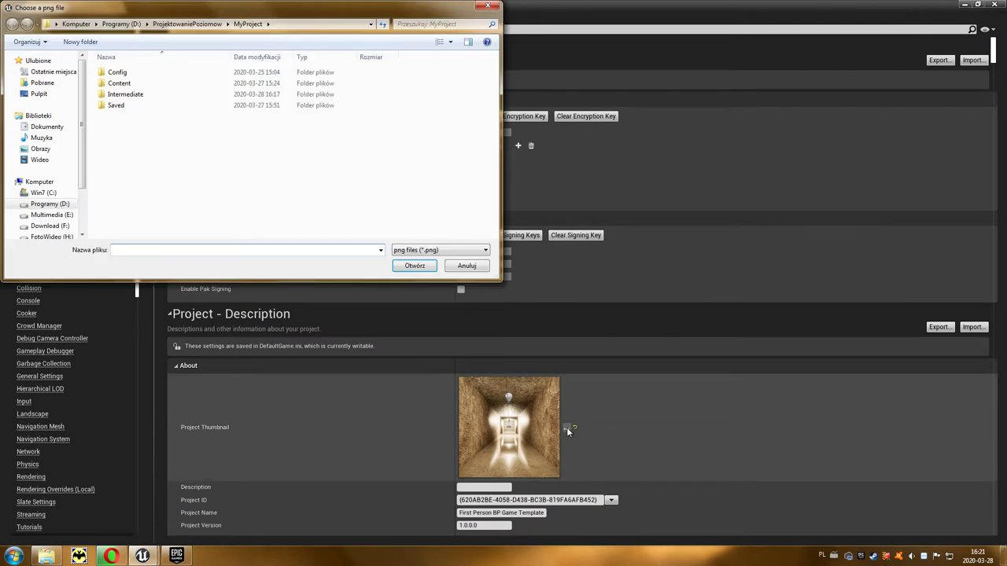
key(Return)
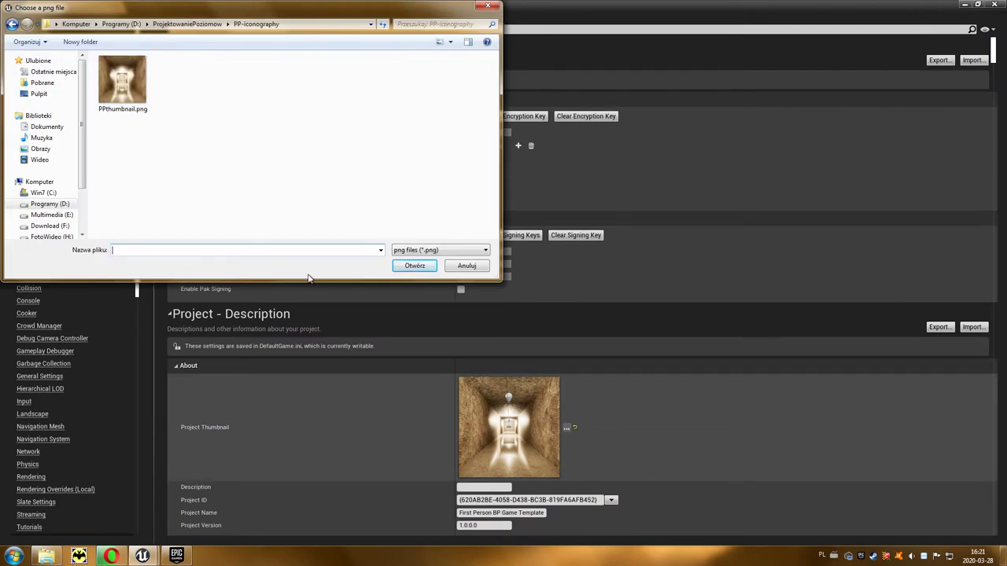
click(124, 85)
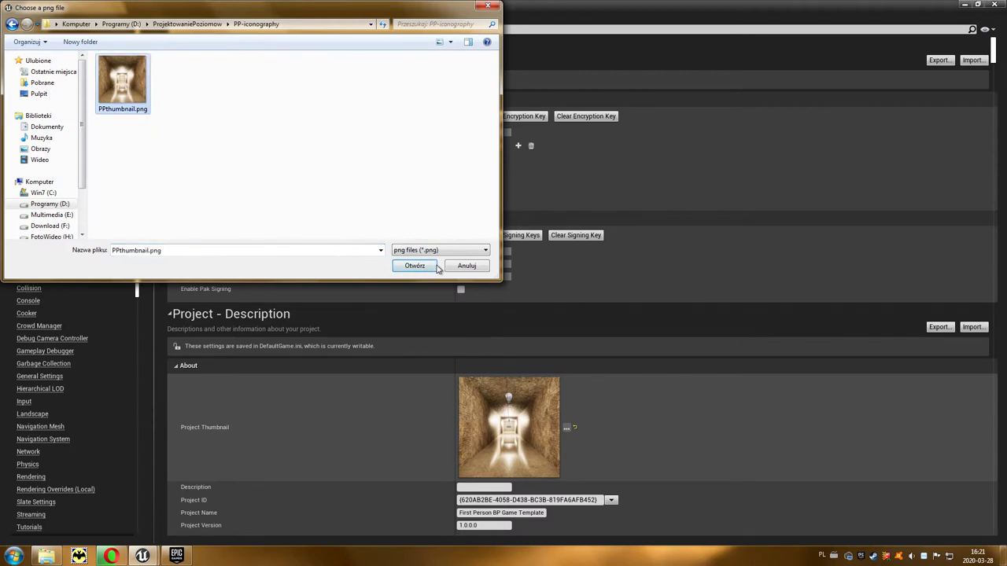
click(432, 266)
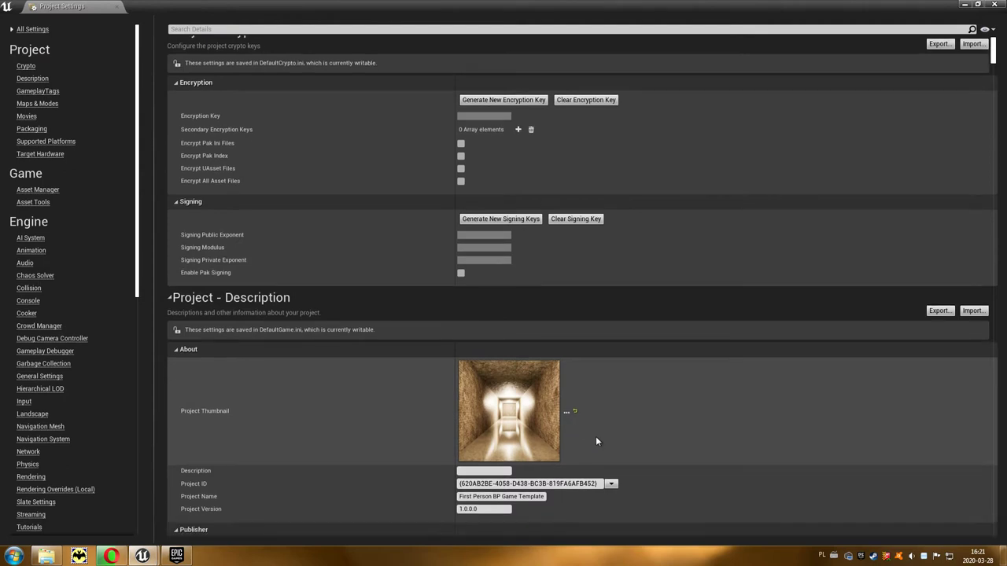
Rename the project to ProjektowaniePoziomowTest.
scroll(596, 441, down, 2)
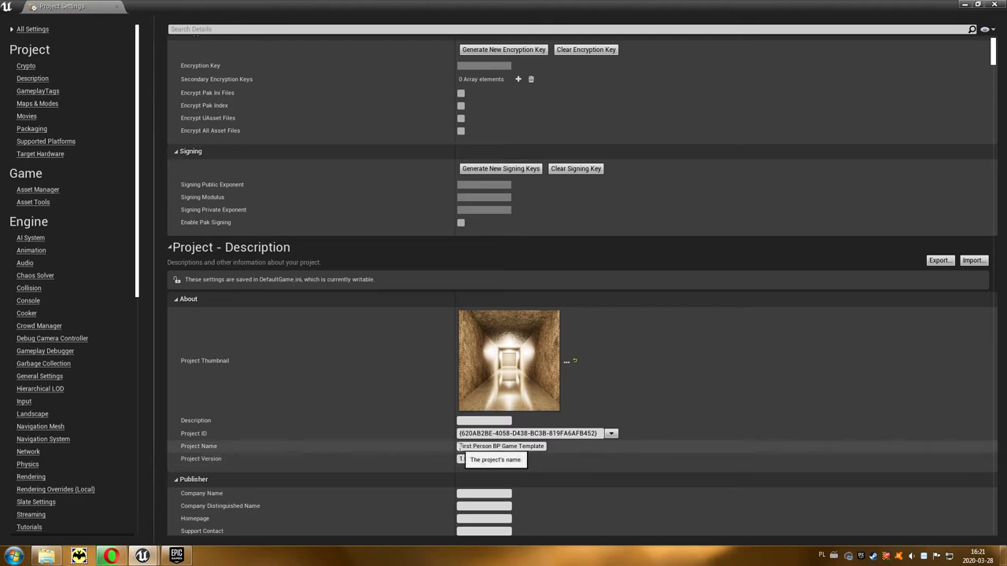
click(461, 446)
text(ProjektowanieP)
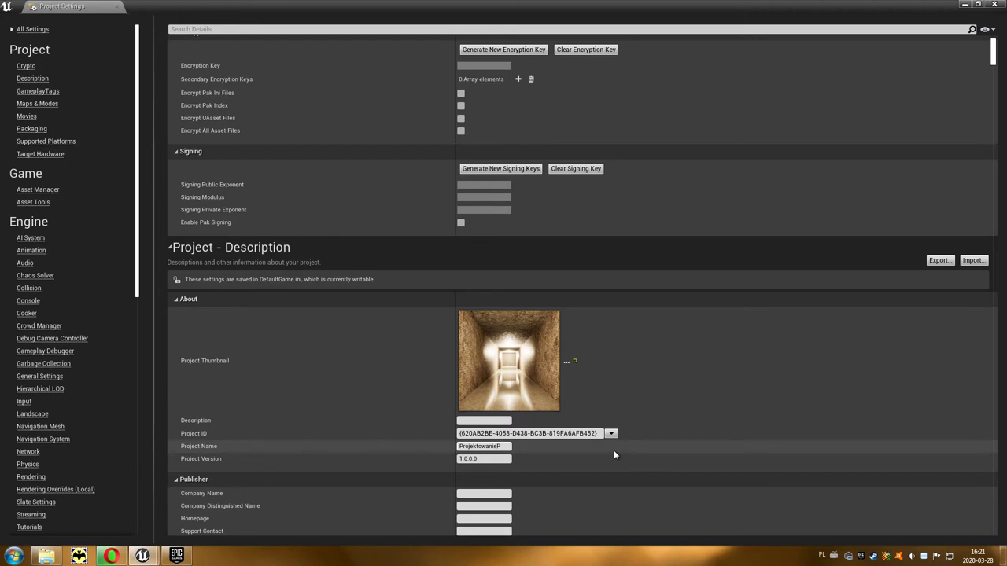
text(ziomow1est)
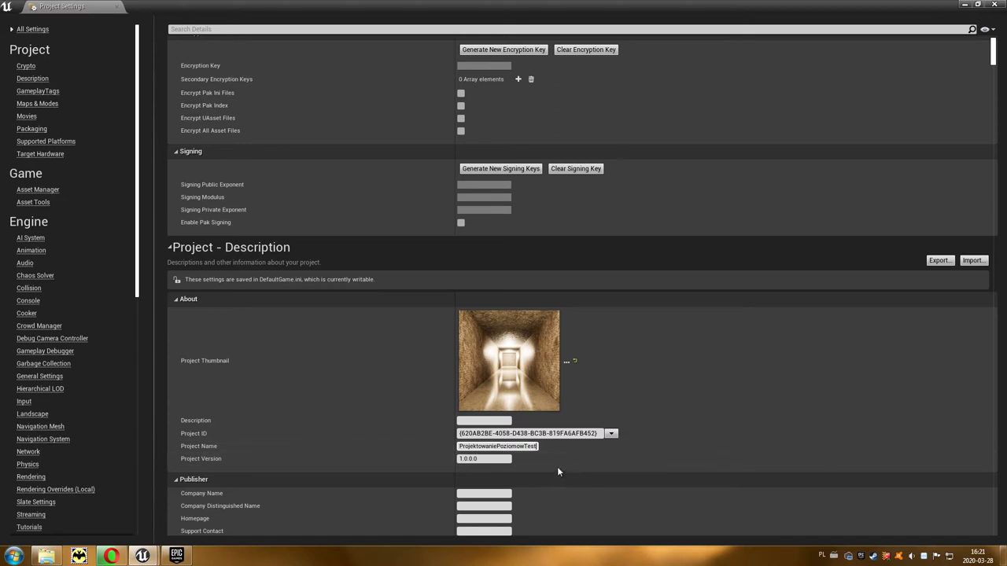
Enter the author's full name as the Company Name.
scroll(562, 468, down, 1)
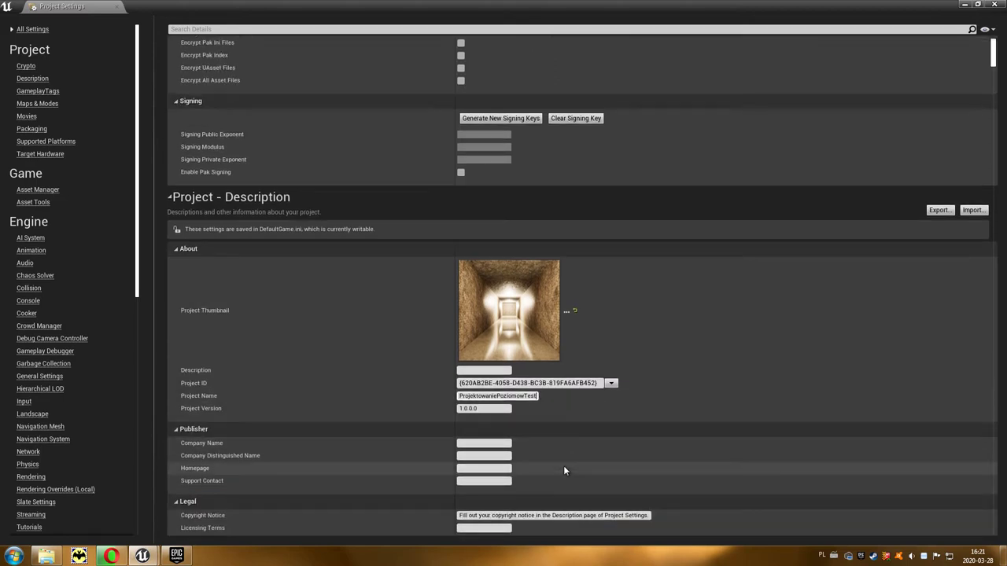
click(489, 427)
text(Grzegorz Machnik)
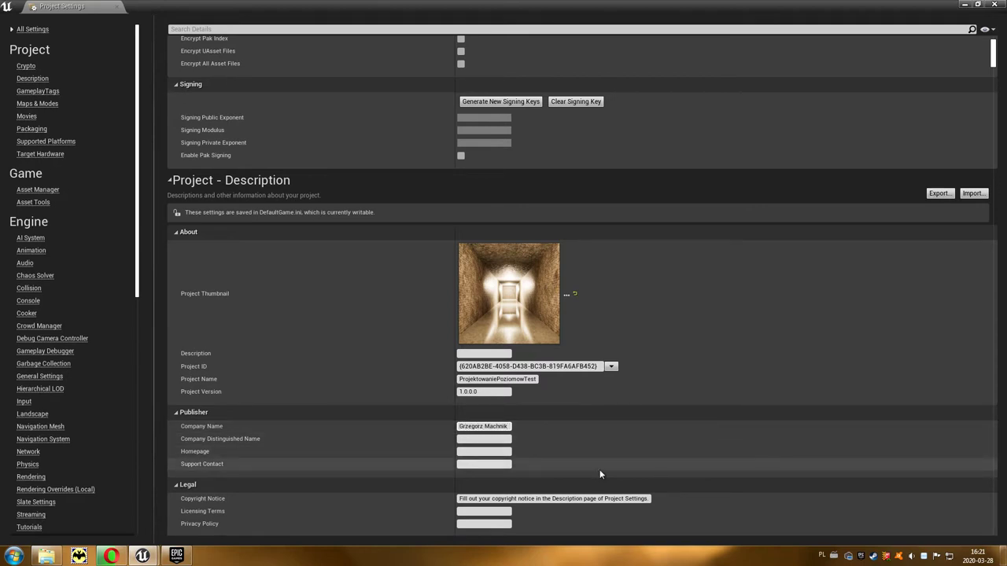
scroll(631, 448, down, 2)
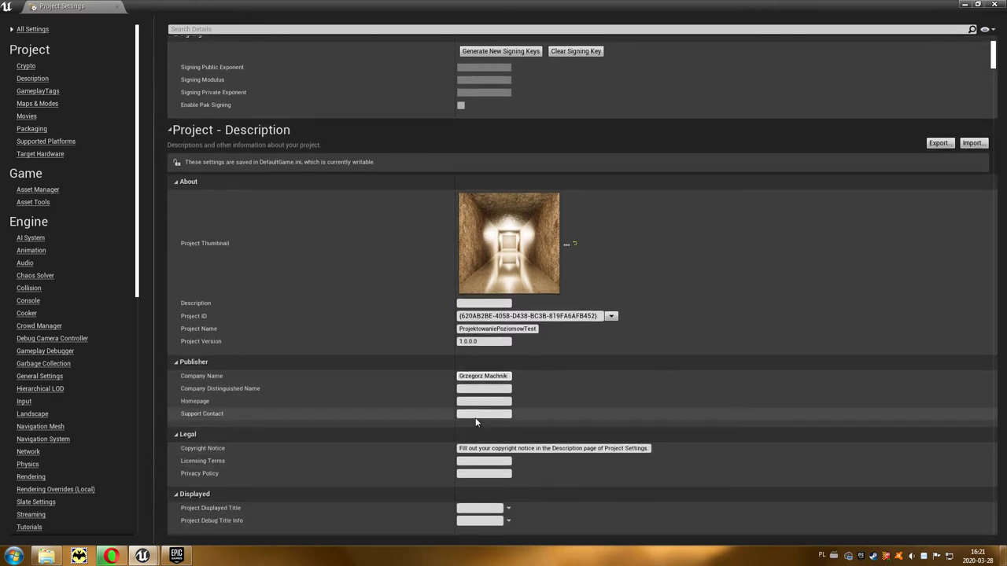
scroll(673, 441, down, 3)
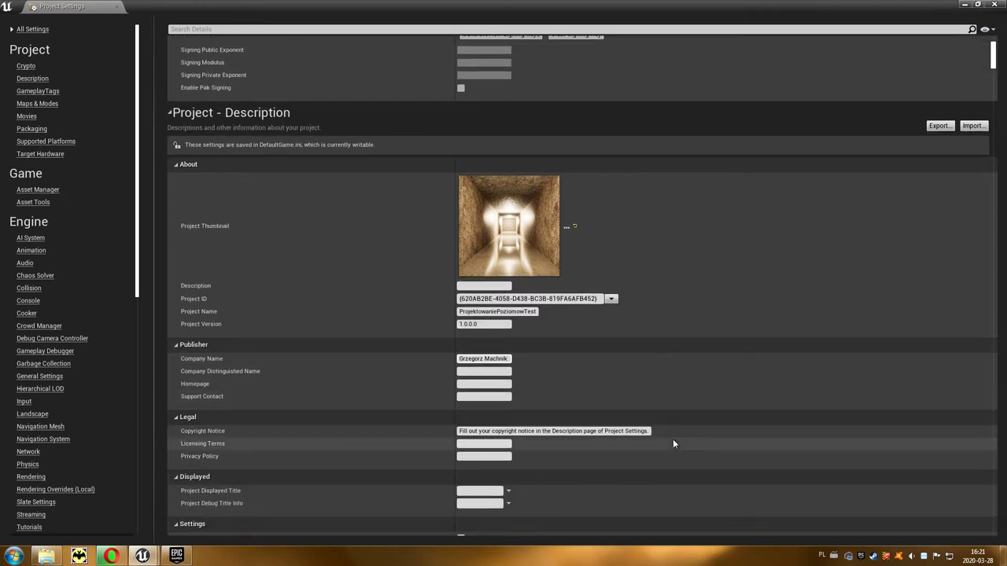
scroll(671, 440, down, 3)
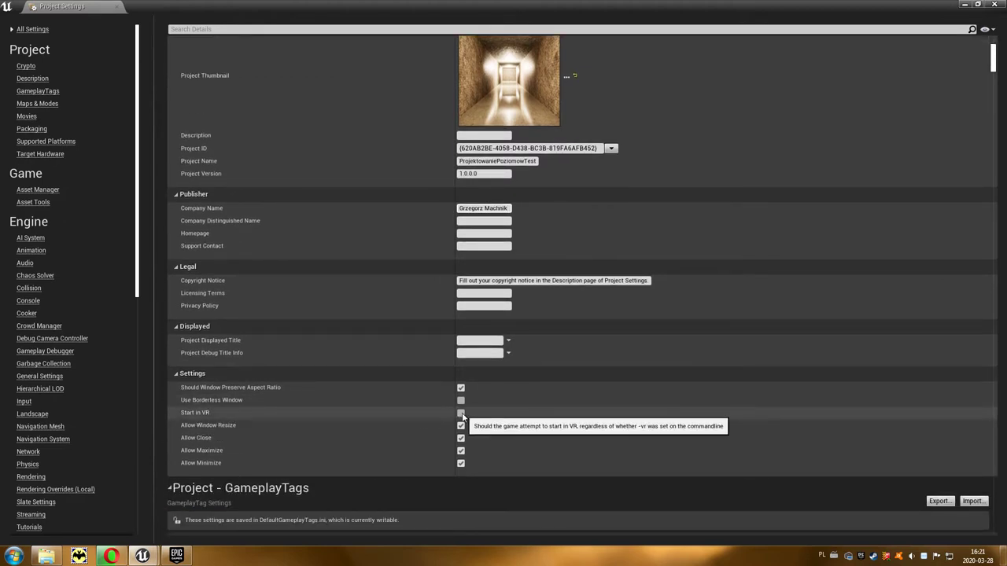
scroll(381, 428, down, 4)
scroll(381, 427, down, 5)
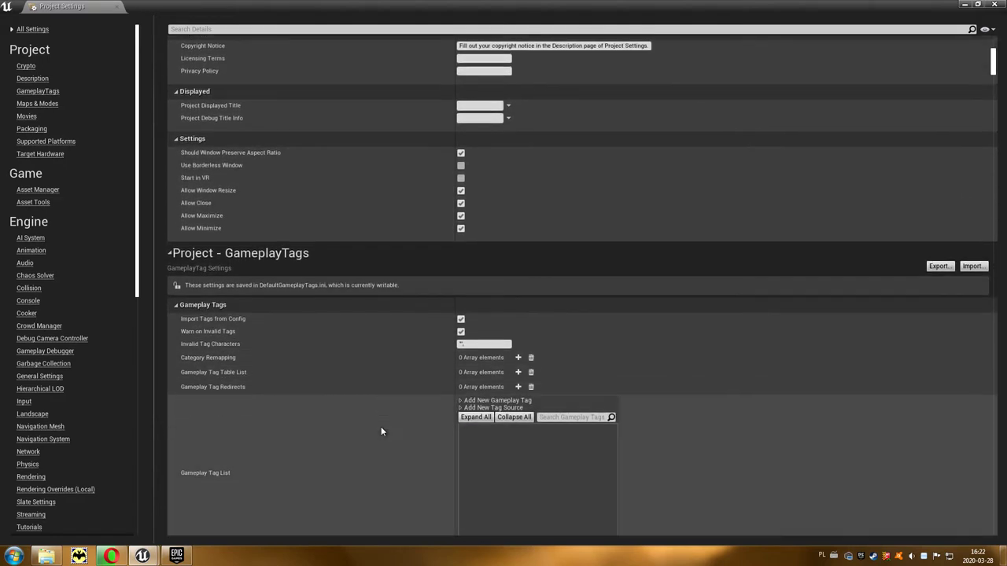
Pick NewMap for both Editor Startup Map and Game Default Map in Maps & Modes.
scroll(381, 427, down, 2)
scroll(381, 427, down, 3)
scroll(381, 427, down, 5)
scroll(381, 427, down, 5)
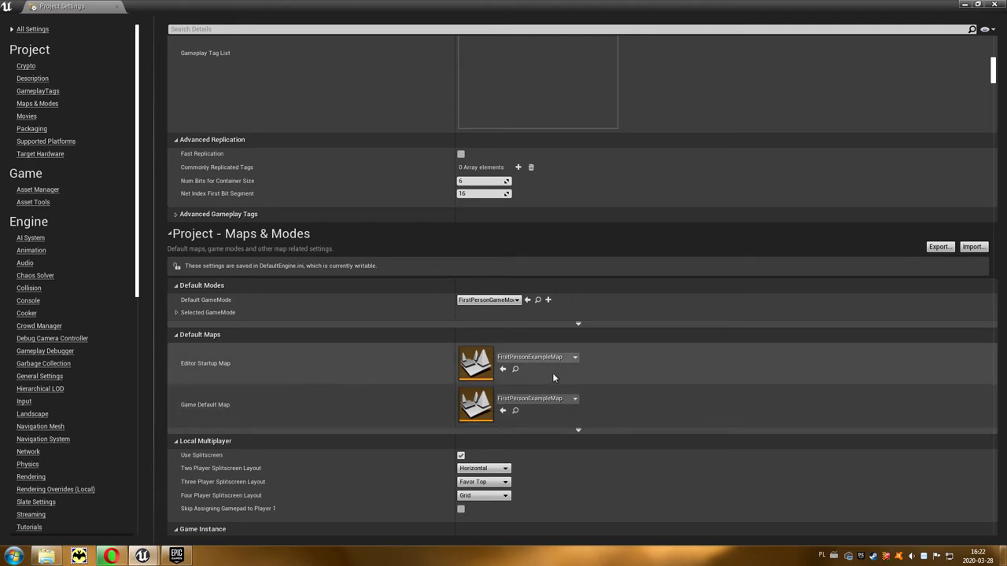
click(575, 358)
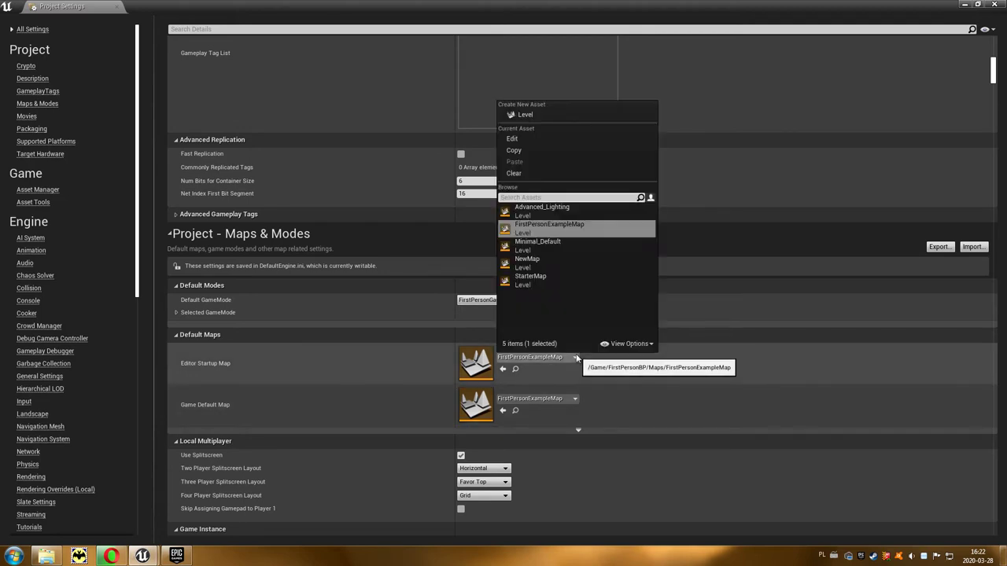
click(559, 261)
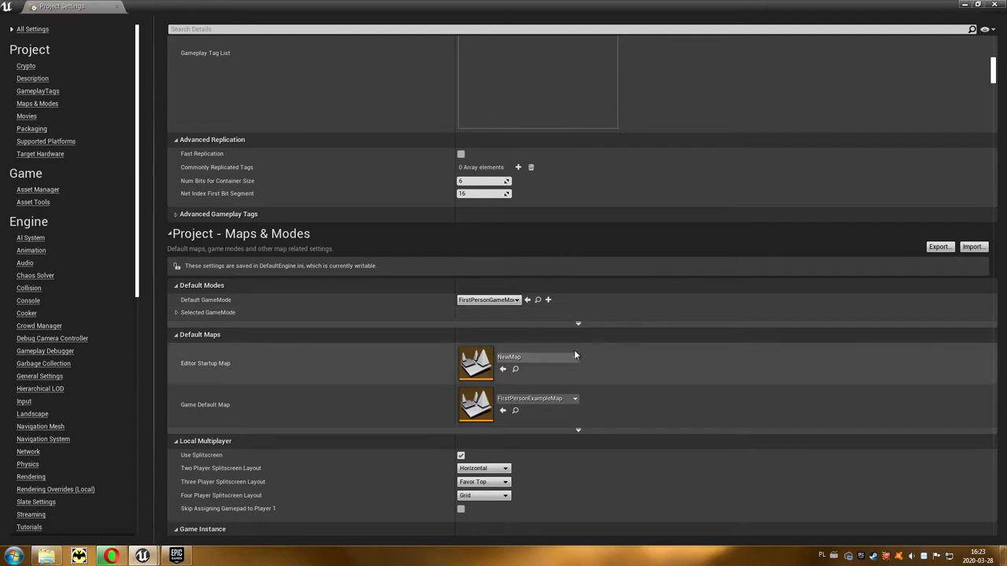
click(574, 399)
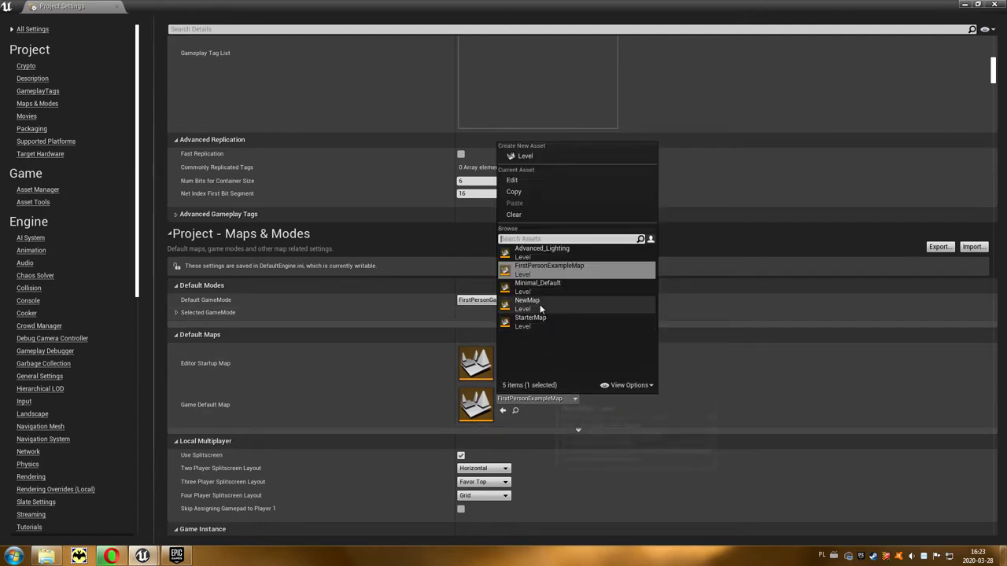
click(539, 304)
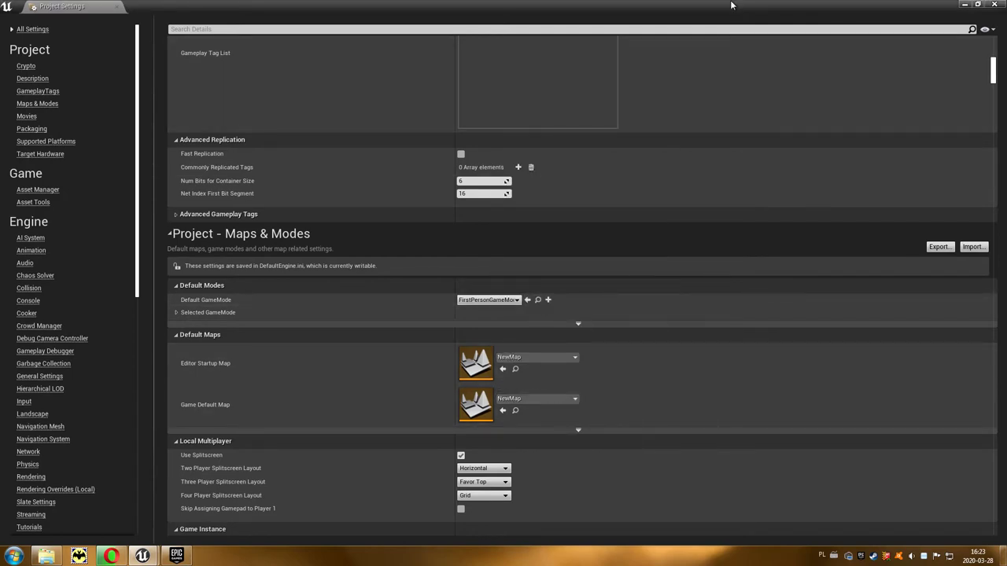
drag(734, 6, 556, 315)
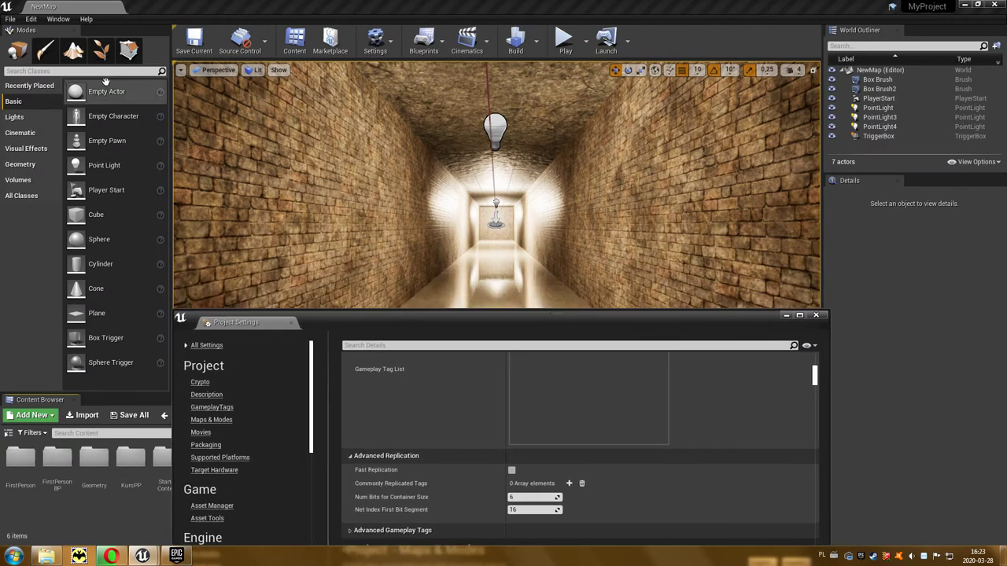
double_click(494, 327)
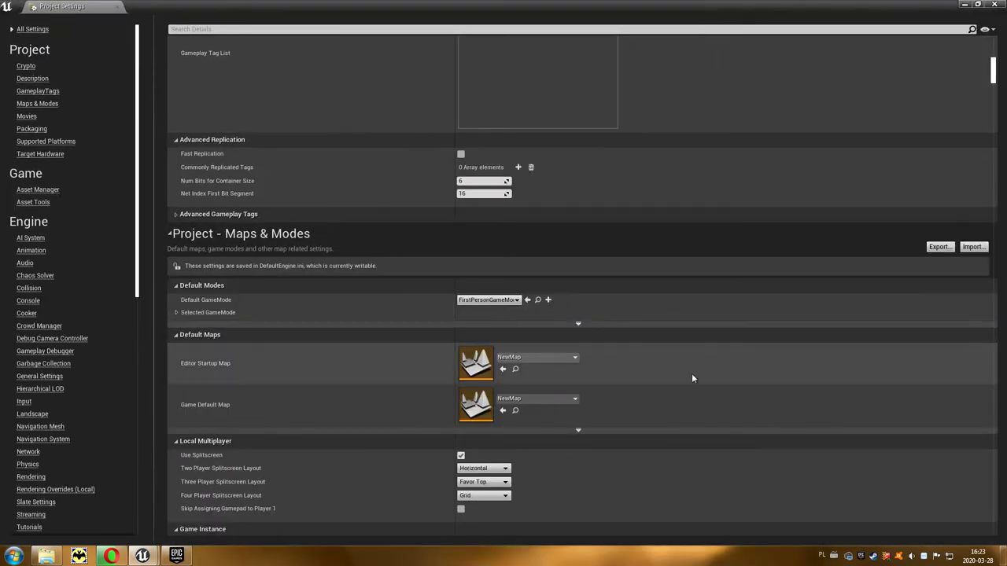
scroll(692, 373, down, 2)
scroll(692, 372, down, 3)
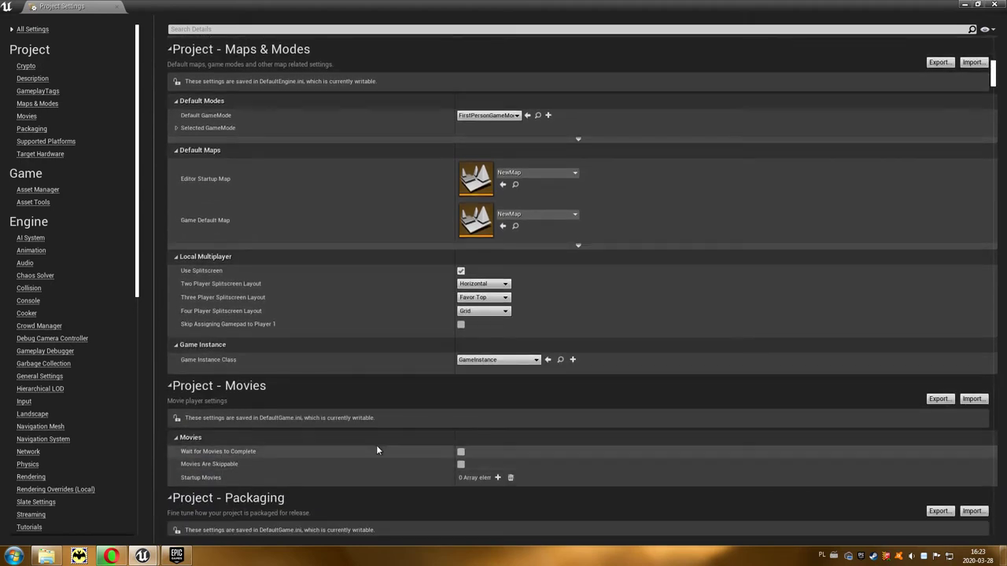
scroll(376, 445, down, 3)
scroll(376, 445, down, 3)
scroll(339, 444, down, 1)
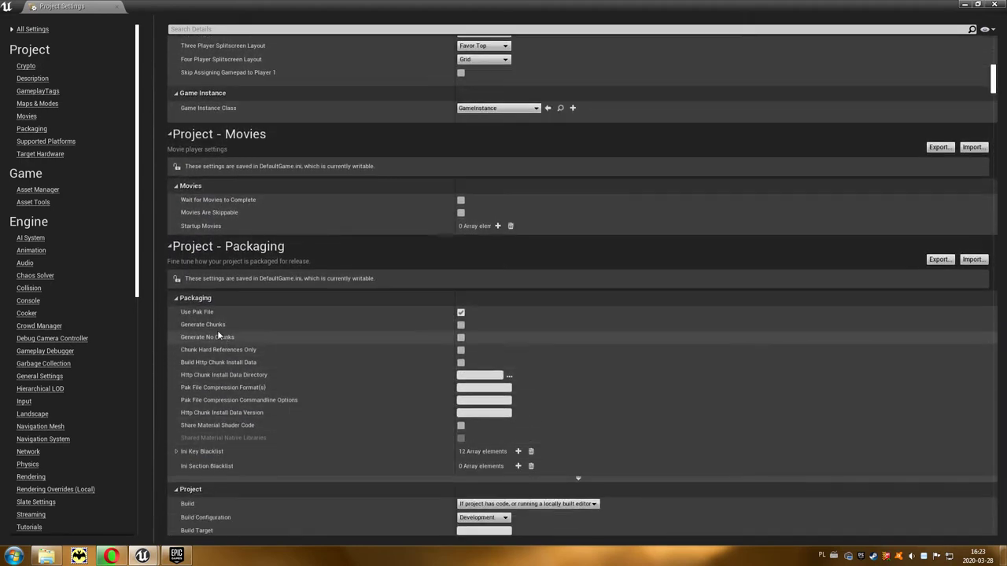
click(461, 313)
click(461, 313)
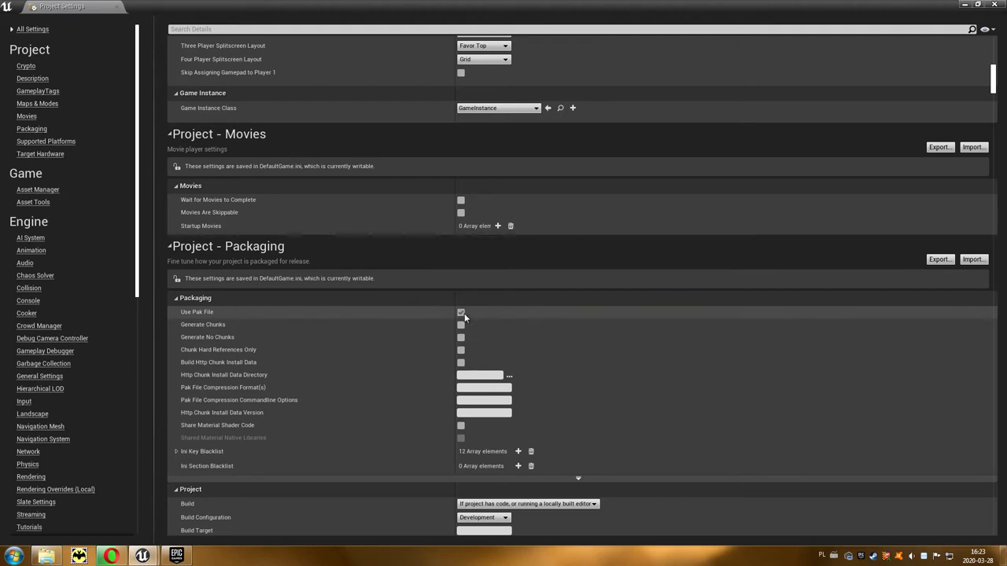
click(461, 313)
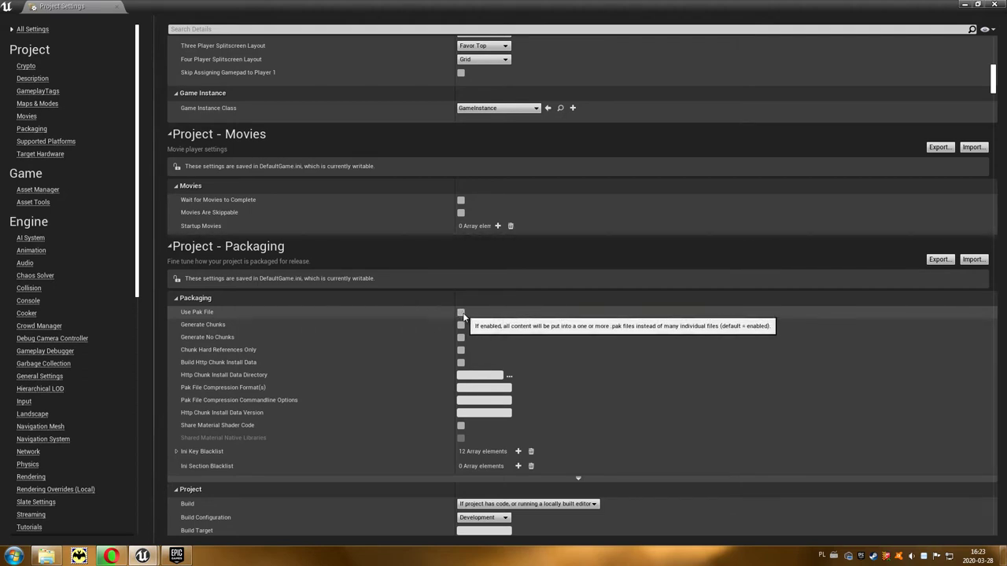
scroll(640, 399, down, 2)
scroll(641, 403, down, 3)
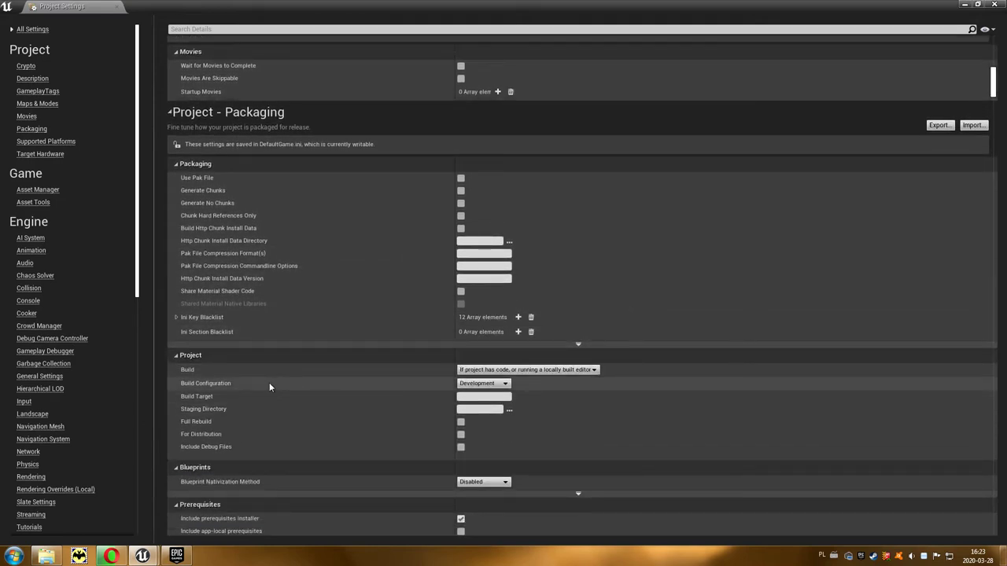
click(506, 383)
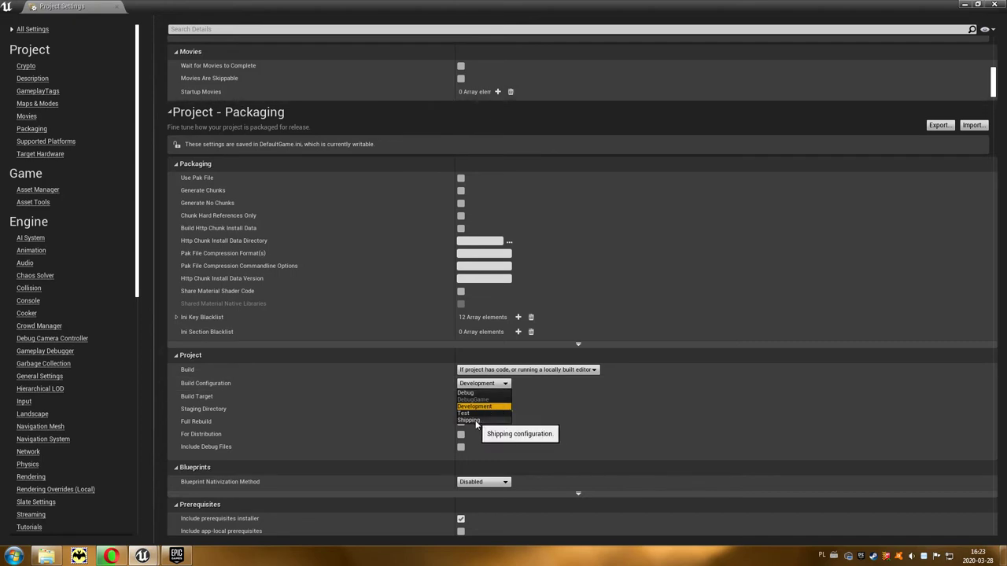
click(529, 412)
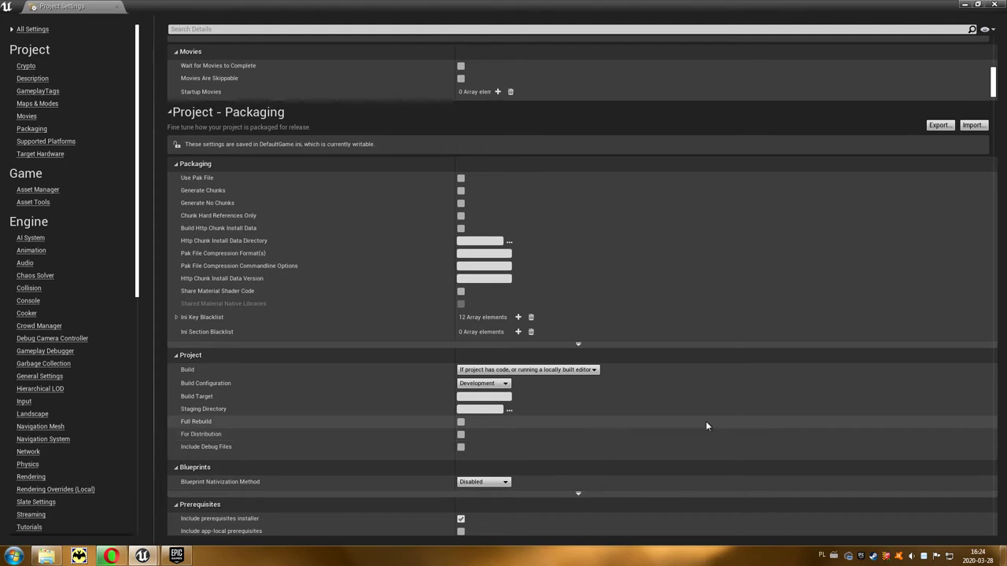
scroll(706, 425, down, 3)
scroll(598, 386, down, 2)
scroll(597, 385, down, 3)
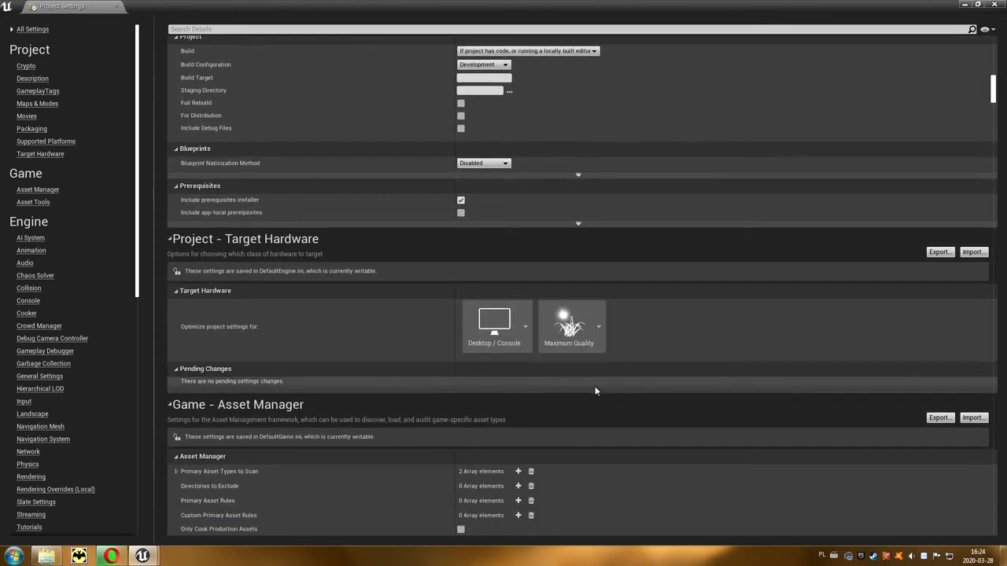
scroll(596, 385, down, 1)
click(496, 293)
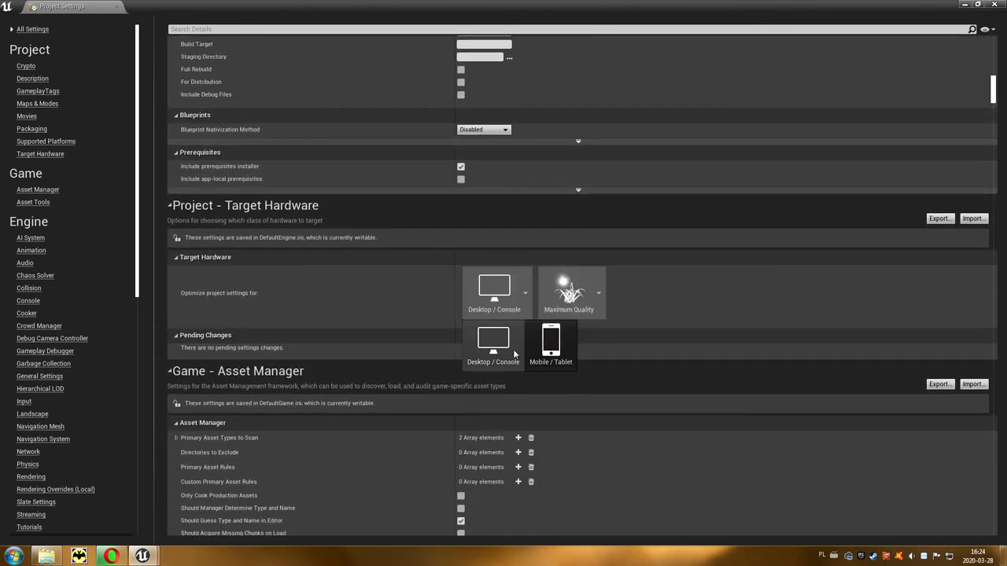
click(569, 292)
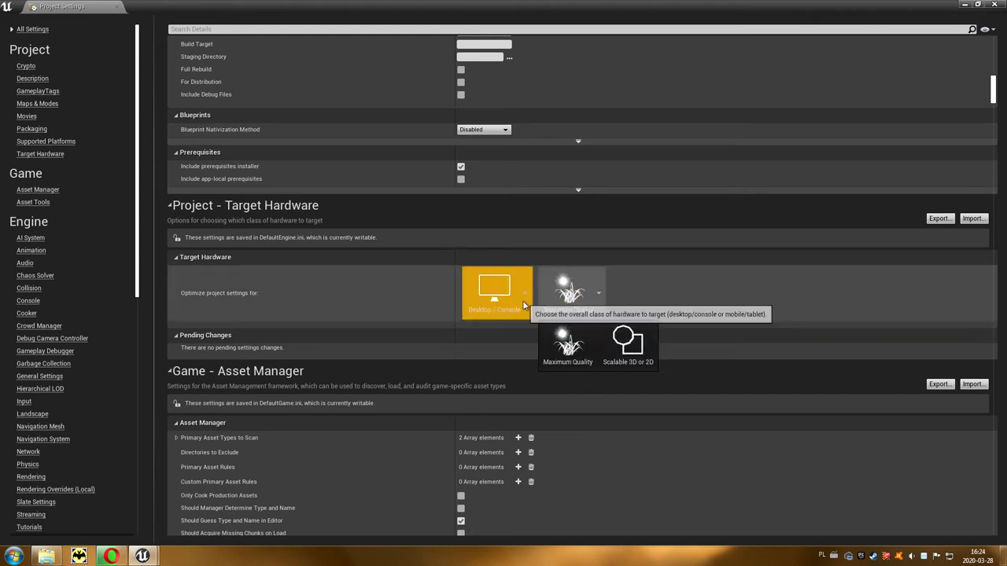
click(503, 295)
click(551, 347)
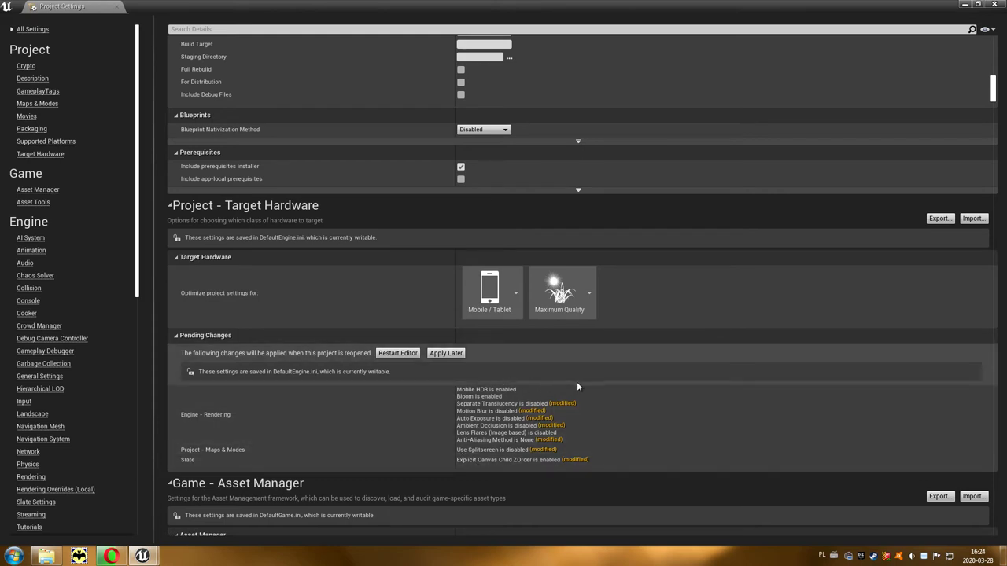
click(579, 303)
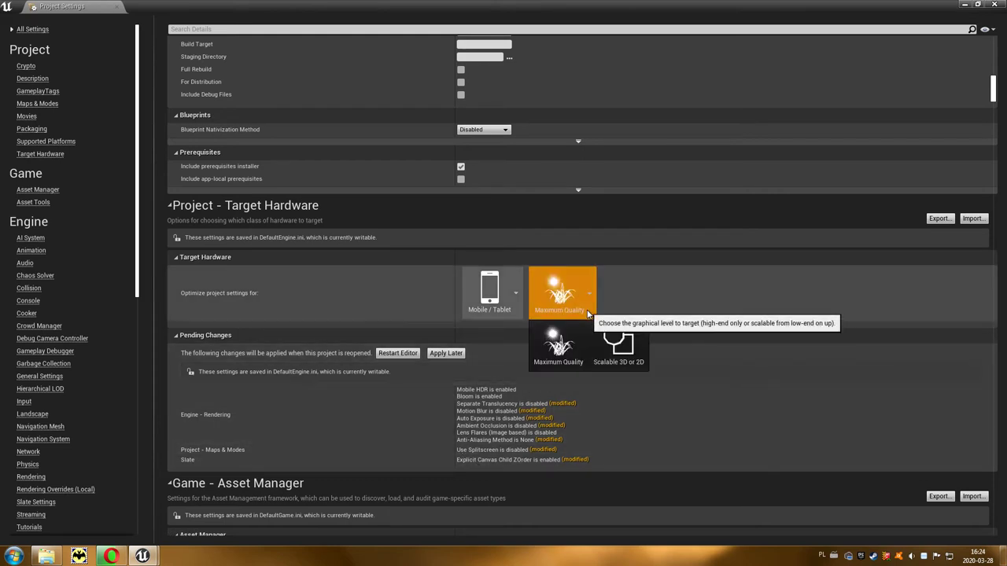
click(615, 352)
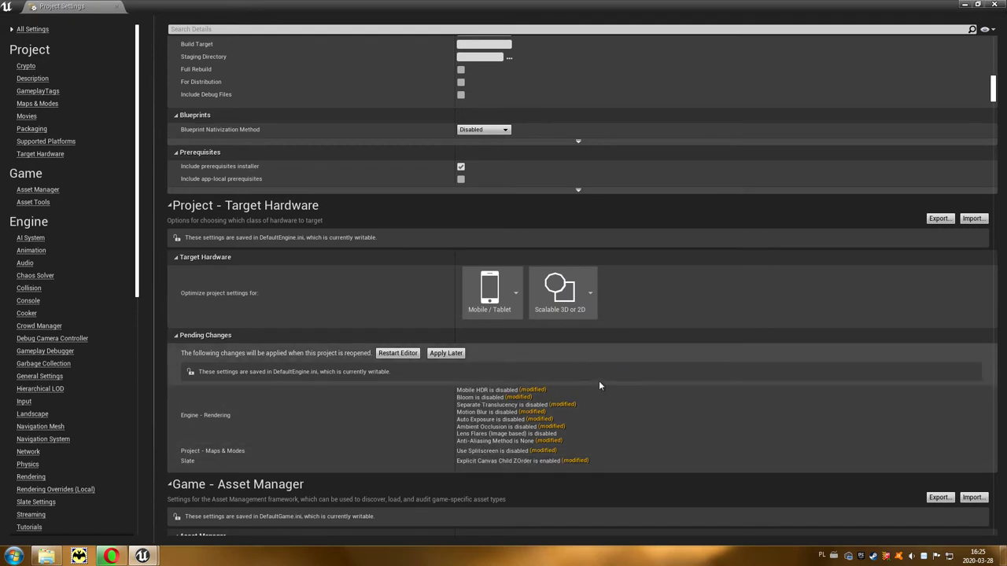
click(588, 300)
click(557, 343)
click(489, 293)
click(482, 343)
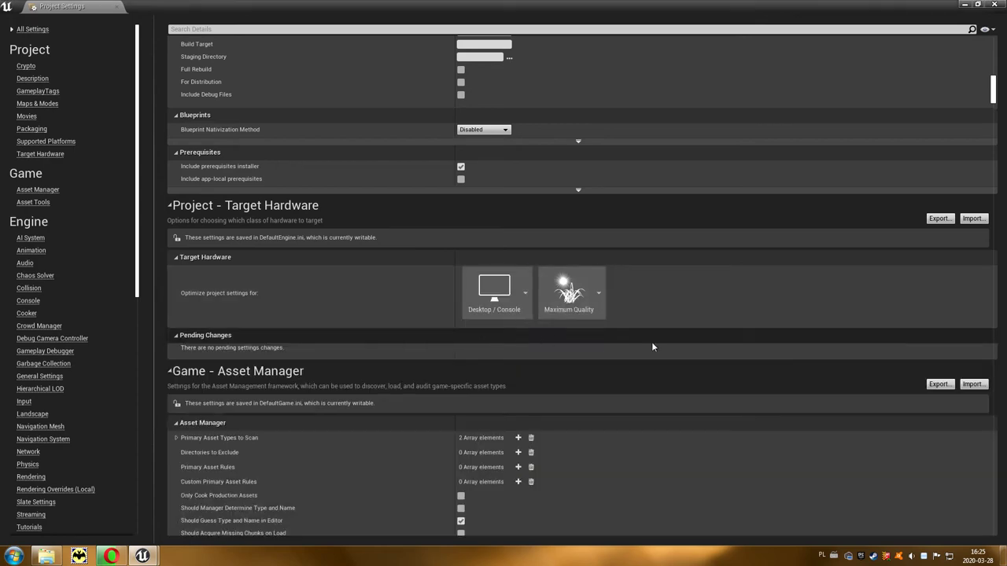
scroll(651, 341, down, 5)
Go to Engine - Input and expand Action Mappings, checking the Jump and Fire bindings.
scroll(643, 359, down, 4)
scroll(642, 358, down, 1)
scroll(643, 359, down, 4)
scroll(641, 358, down, 4)
scroll(641, 357, down, 3)
scroll(641, 358, down, 4)
scroll(641, 358, down, 4)
scroll(640, 355, down, 5)
scroll(639, 356, down, 5)
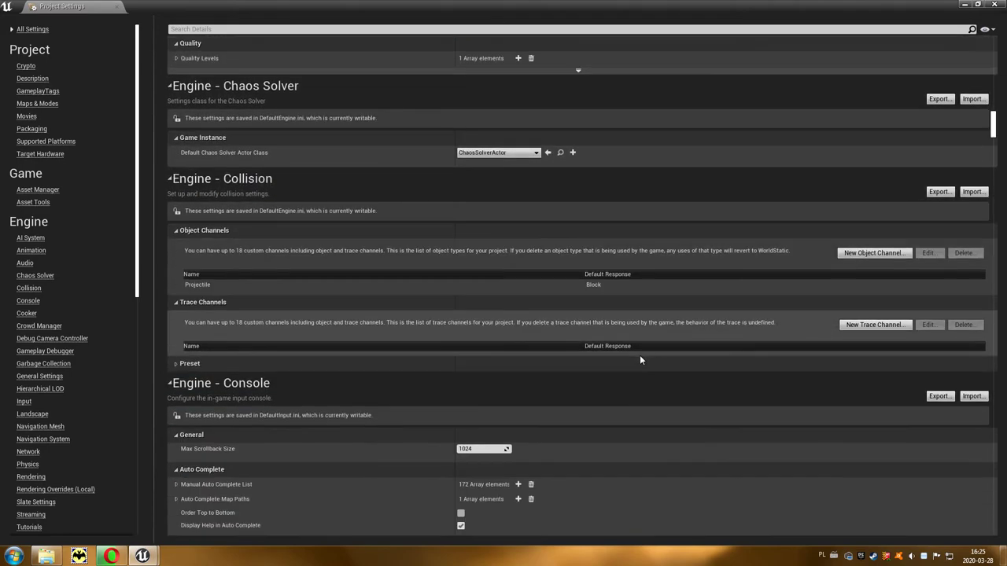
scroll(639, 355, down, 4)
scroll(639, 356, down, 4)
scroll(640, 356, down, 4)
scroll(640, 355, down, 4)
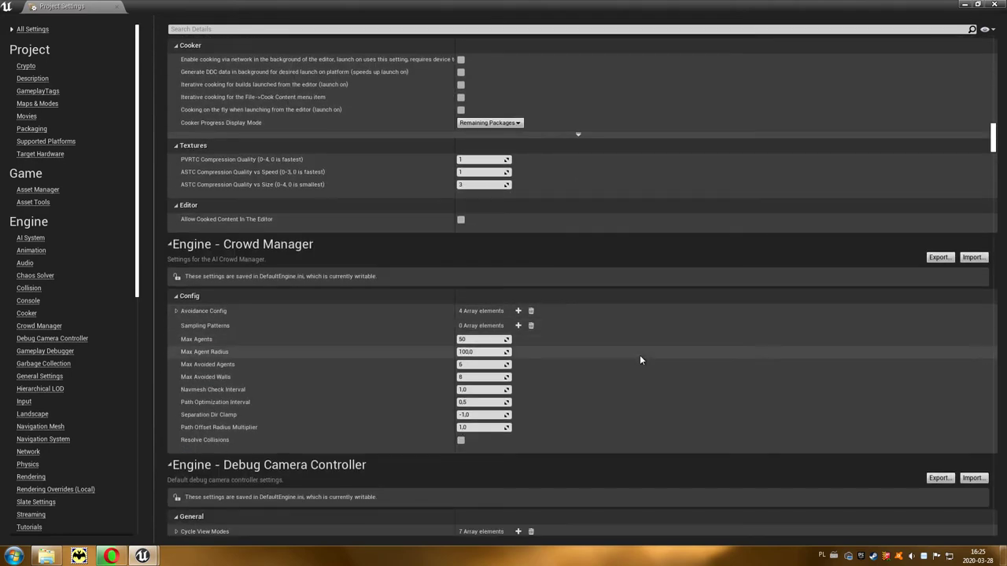
scroll(640, 355, down, 4)
scroll(639, 356, down, 4)
scroll(640, 356, down, 4)
scroll(640, 361, down, 4)
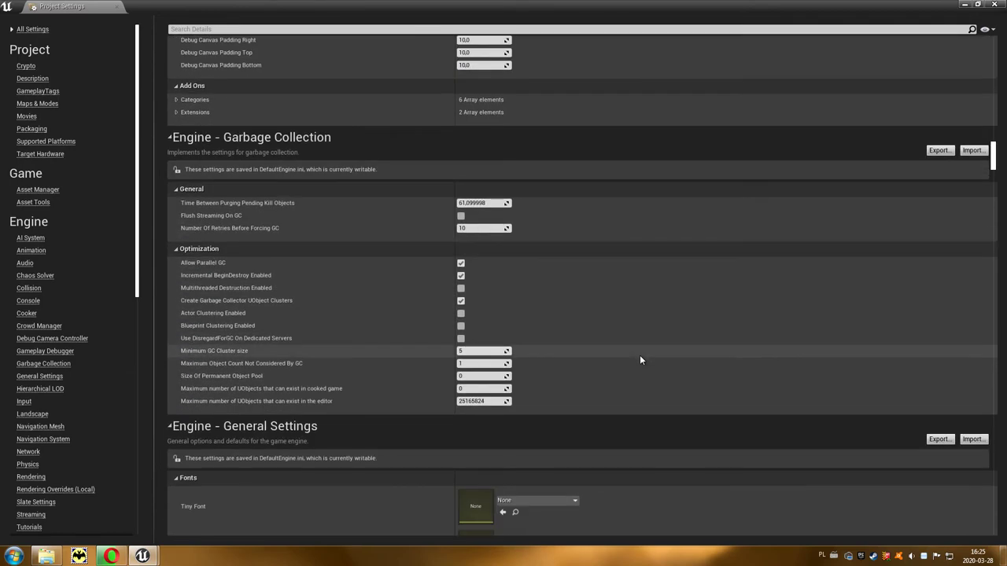
scroll(639, 361, down, 4)
scroll(639, 360, down, 4)
scroll(640, 360, down, 4)
scroll(640, 361, down, 4)
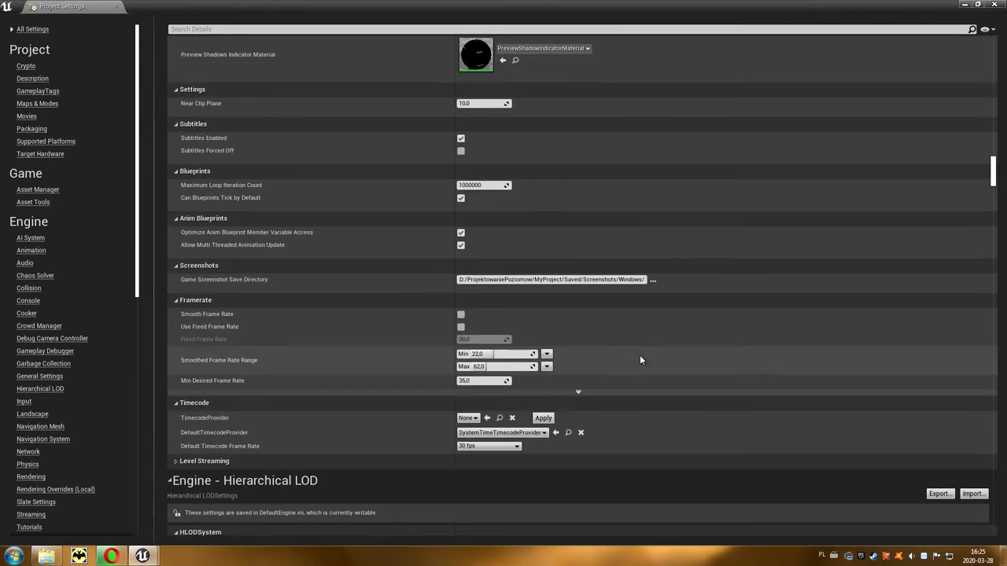
scroll(639, 360, down, 4)
scroll(639, 361, down, 4)
scroll(639, 360, down, 4)
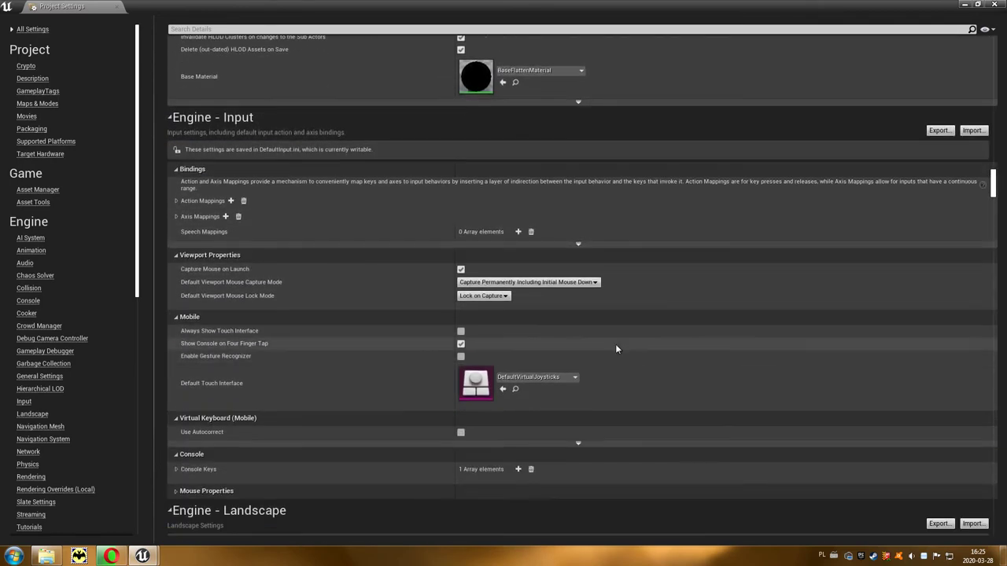
click(176, 201)
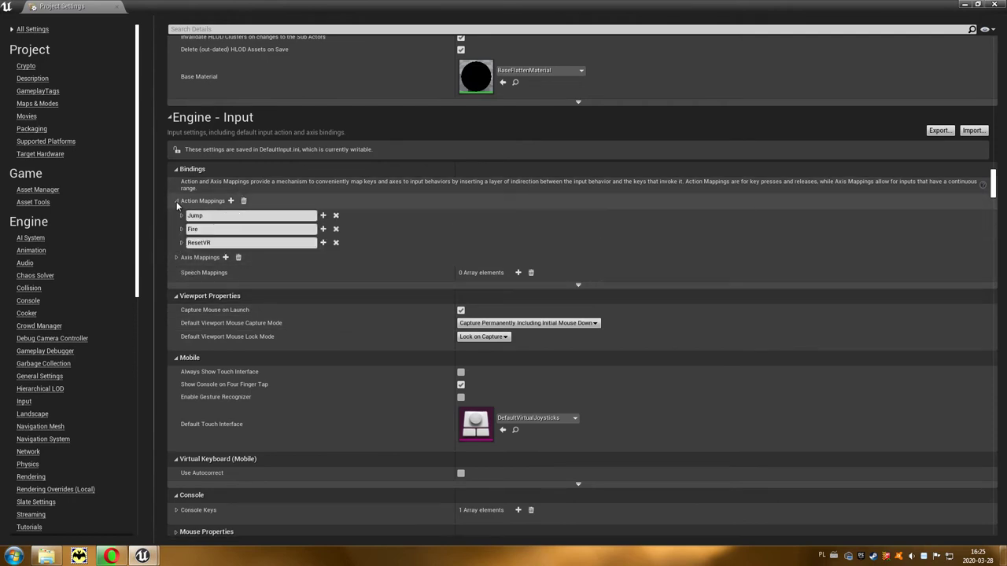
click(182, 217)
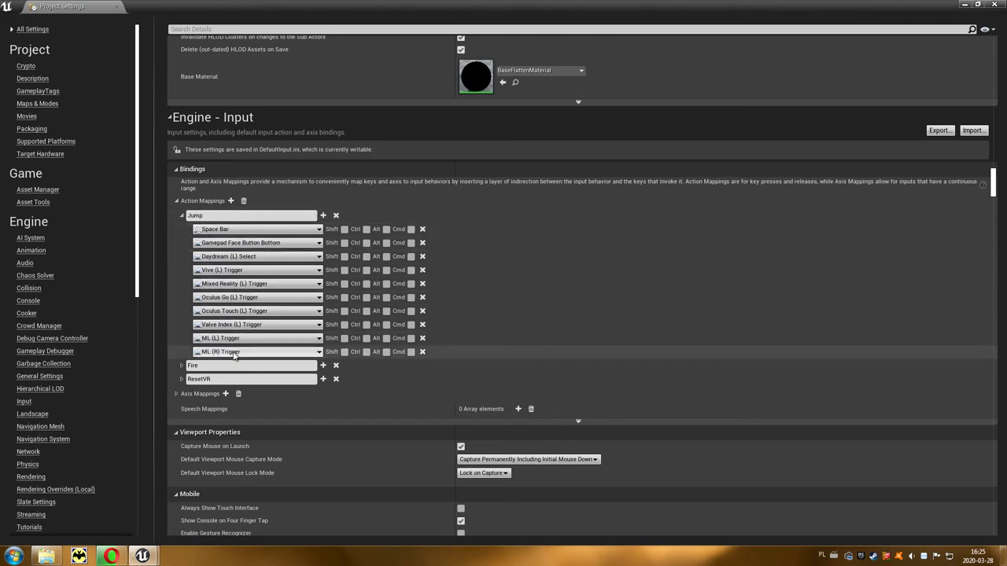
click(182, 216)
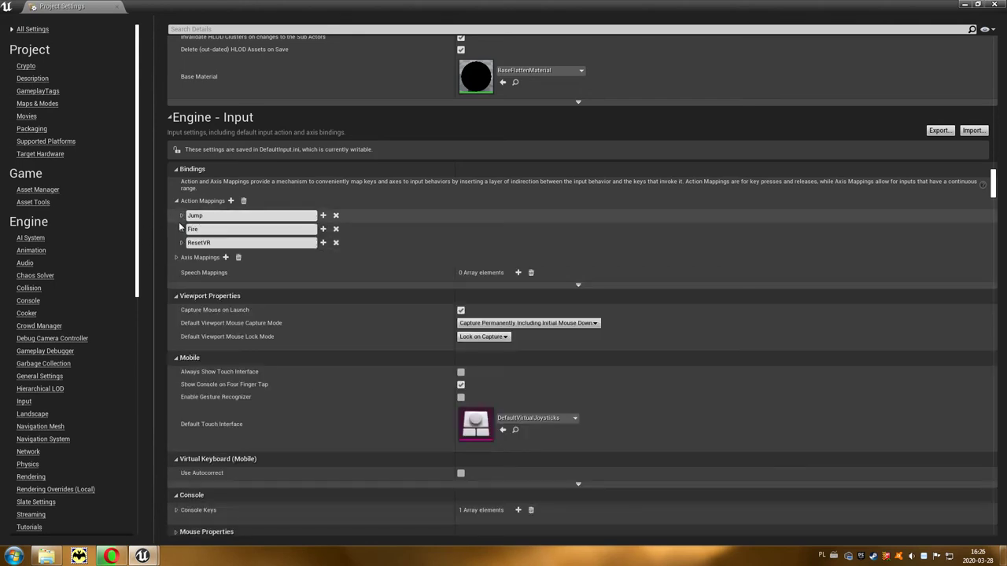
click(182, 230)
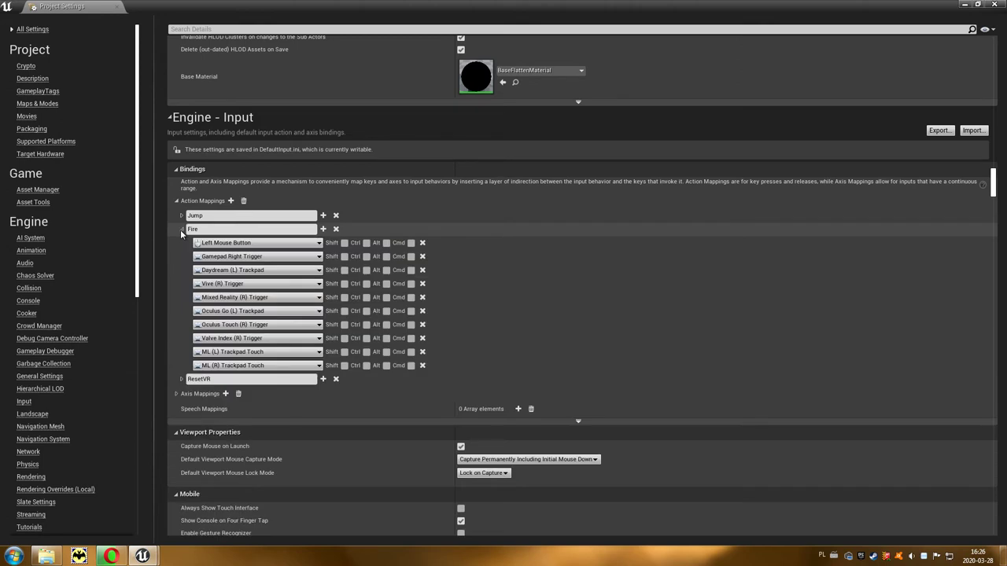
click(181, 229)
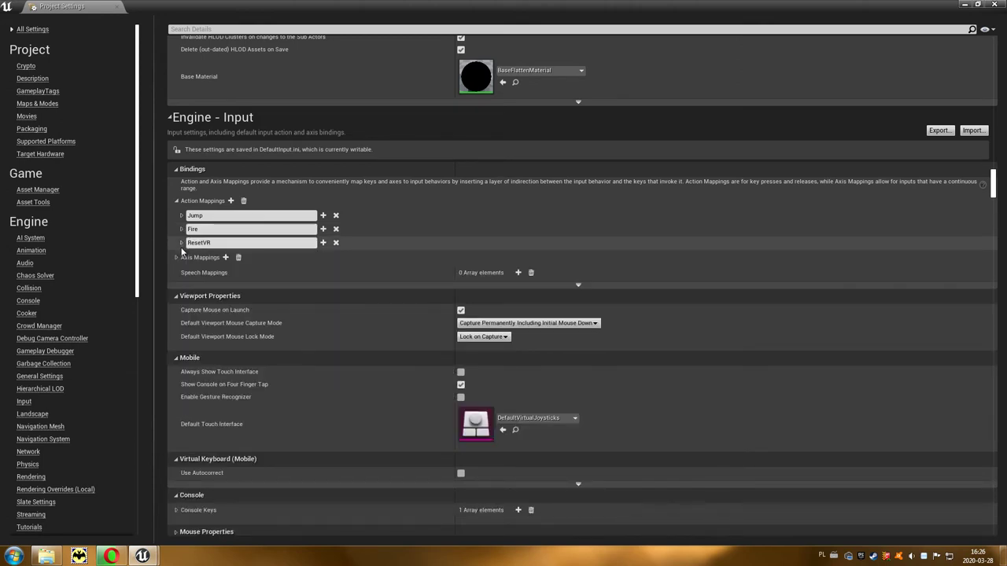
Expand Axis Mappings and show the MoveForward, MoveRight, LookUp and LookUpRate bindings.
click(176, 258)
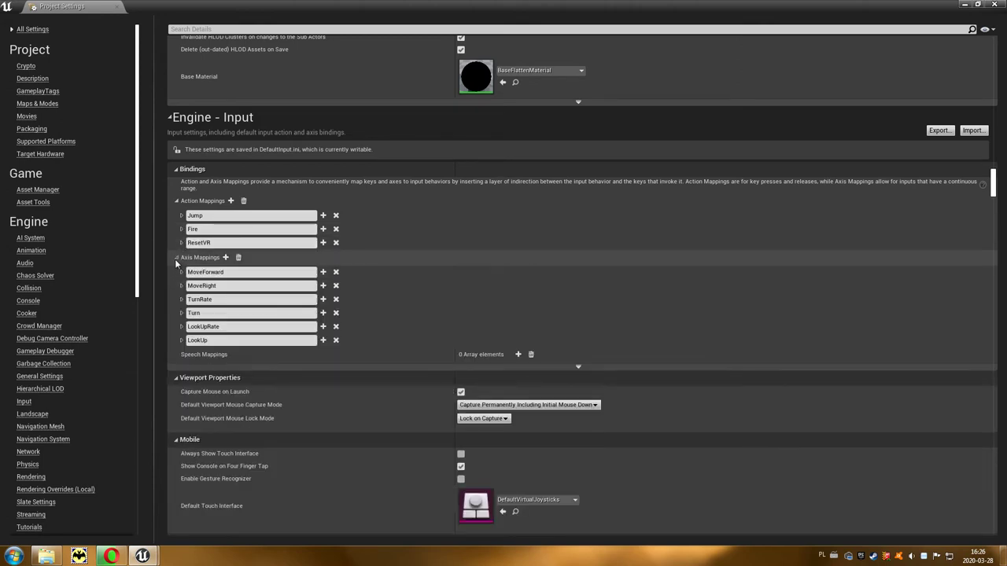
click(181, 272)
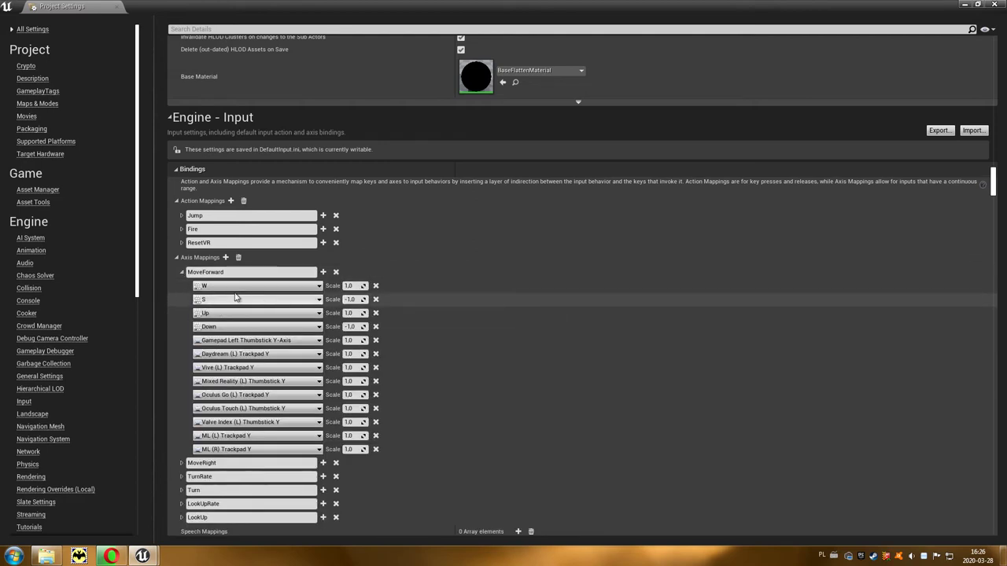
click(184, 463)
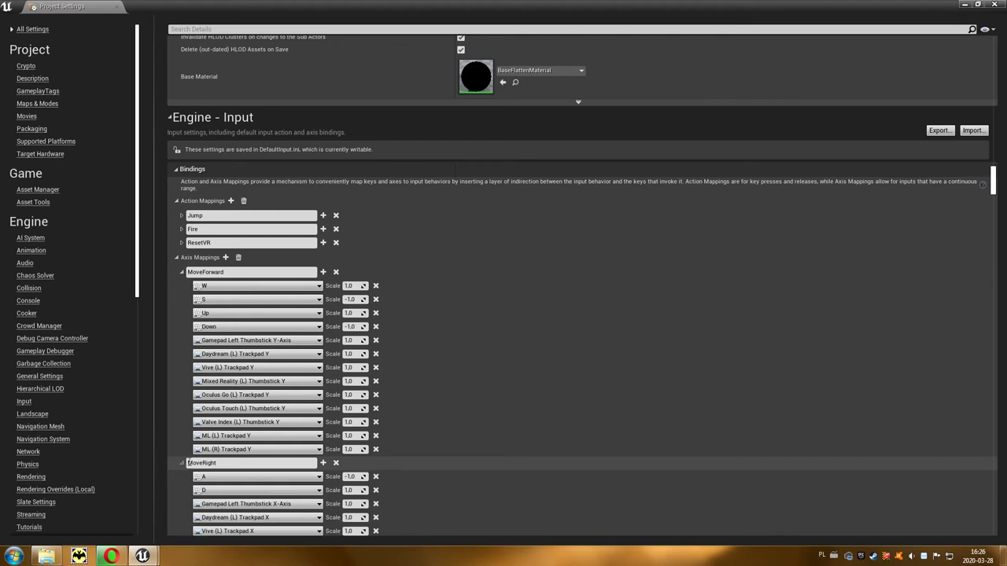
scroll(292, 389, down, 3)
scroll(276, 399, down, 2)
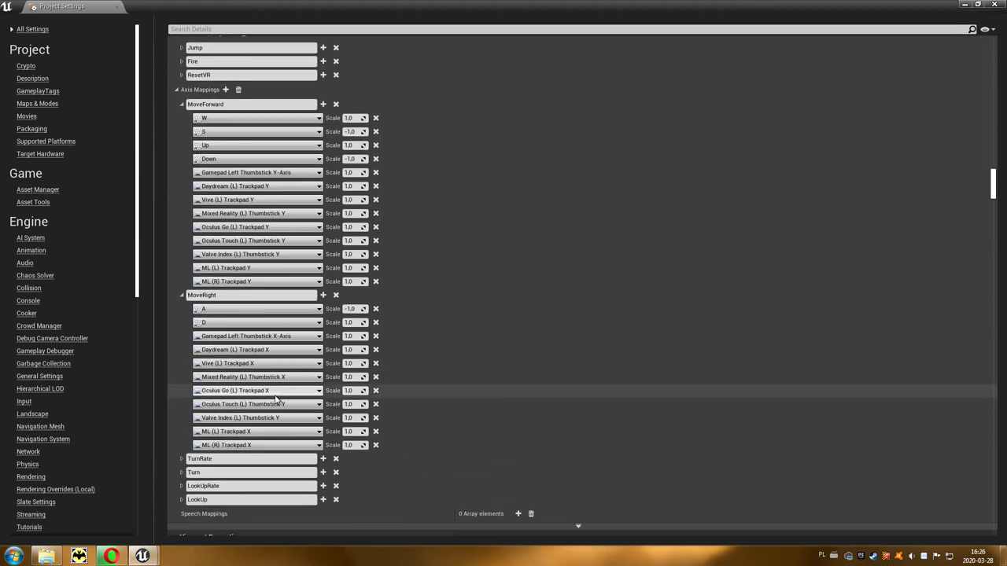
click(182, 500)
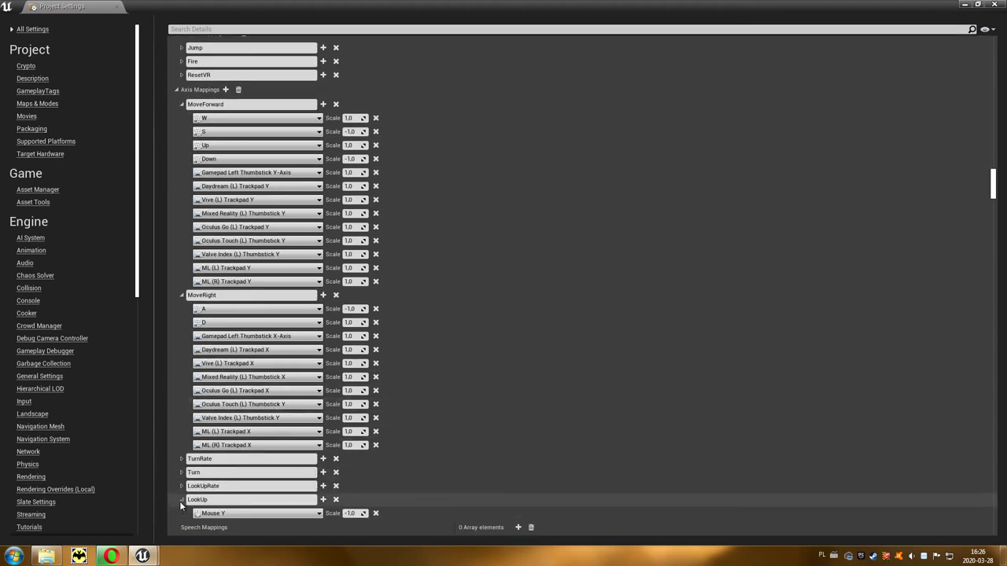
scroll(180, 505, down, 1)
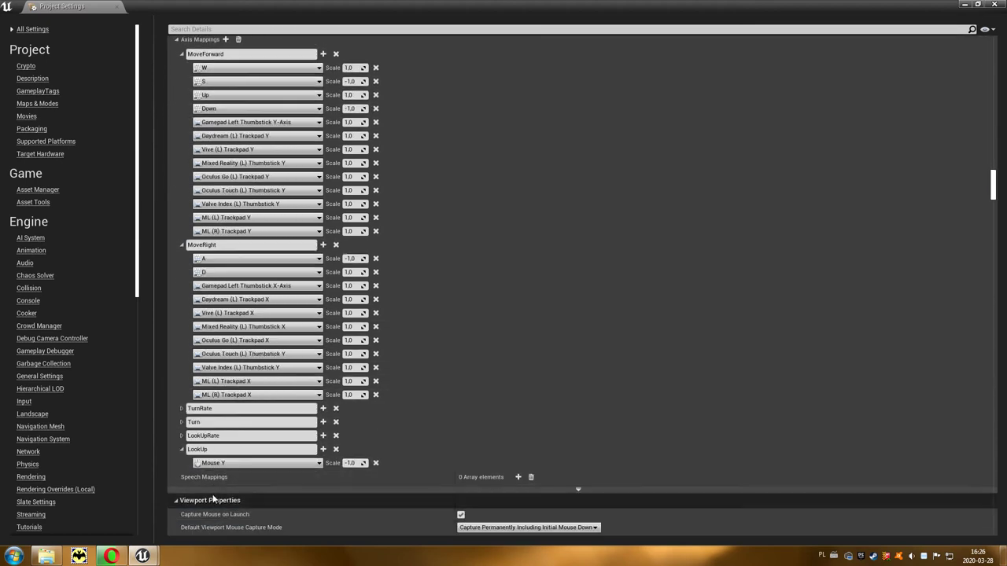
click(181, 437)
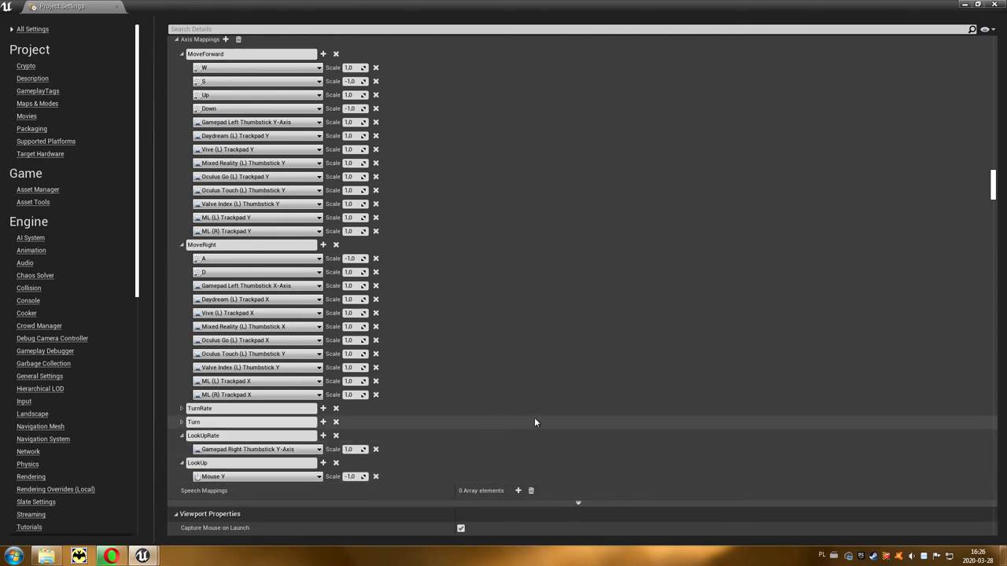
scroll(529, 419, down, 3)
scroll(687, 393, down, 2)
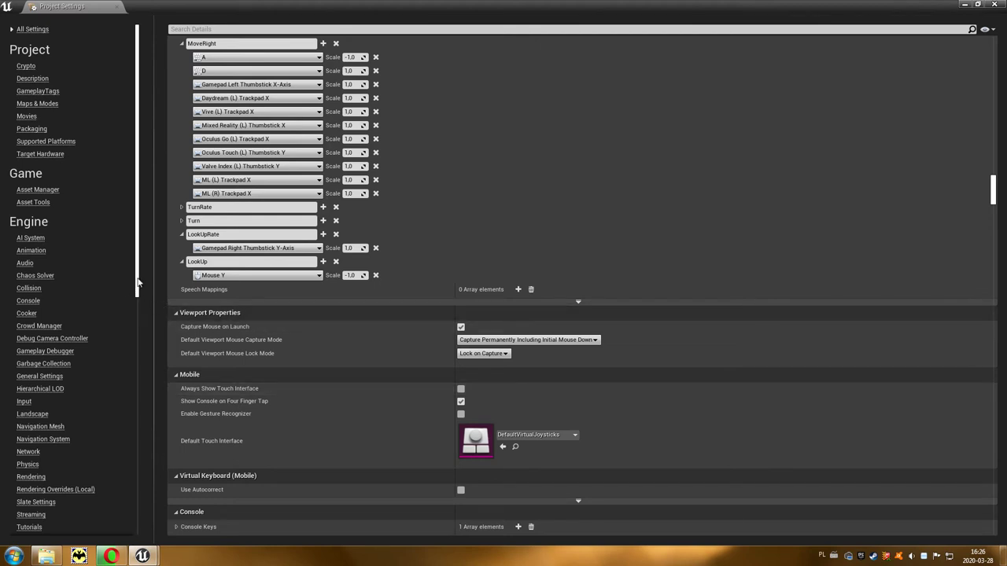
drag(138, 282, 126, 471)
scroll(125, 468, down, 2)
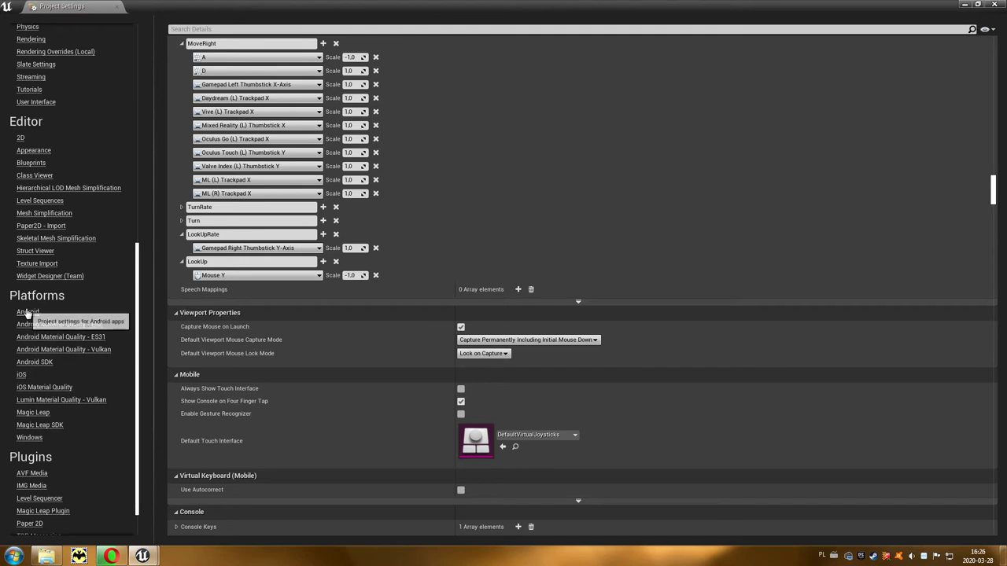
Open the Platforms - Windows settings and scroll up to the Splash section.
click(32, 440)
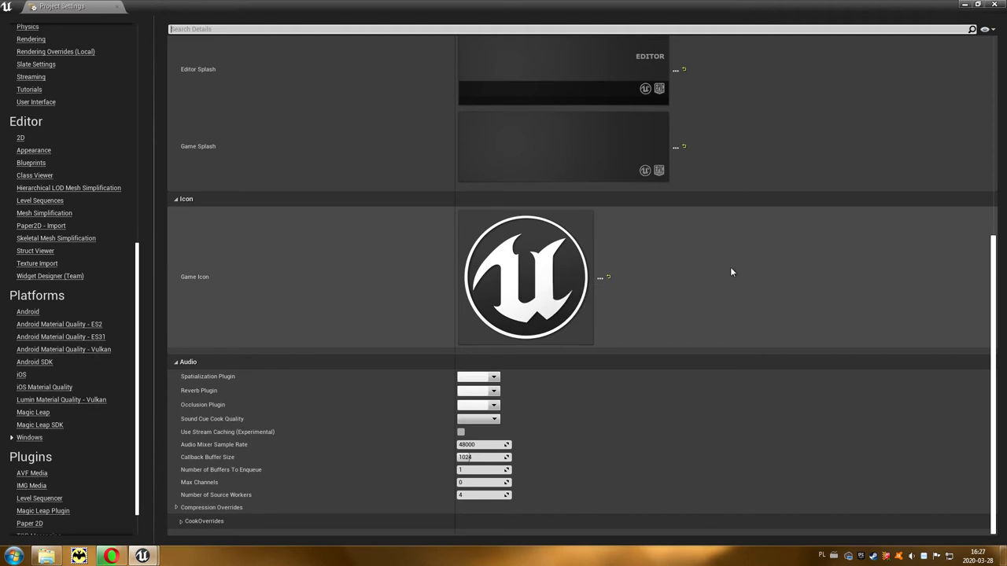
scroll(788, 276, up, 3)
scroll(796, 285, up, 1)
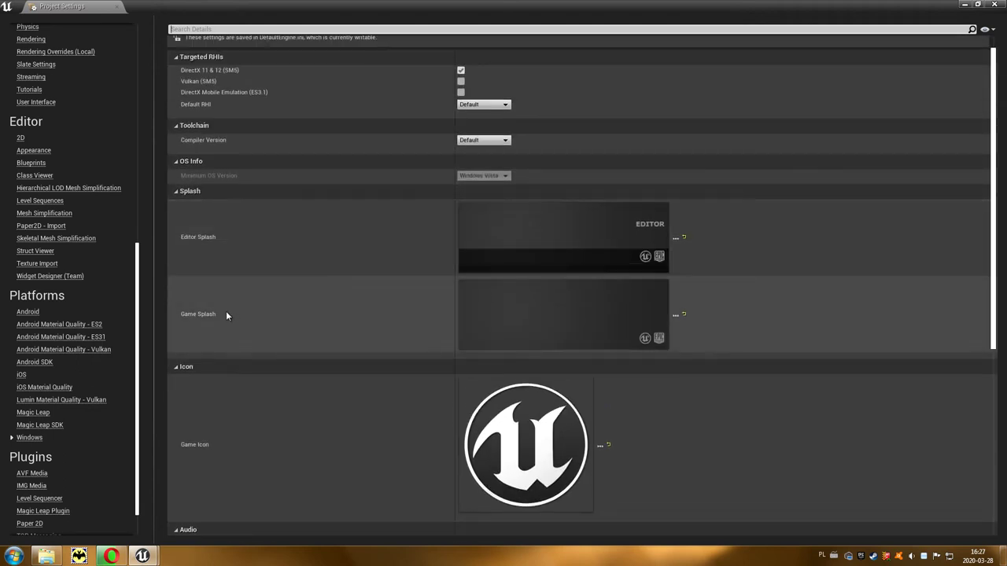
Set the Editor Splash to EdSplash.bmp from the PP-iconography folder.
click(675, 238)
text(D:\ProjektowaniePoziomow\PP-iconography)
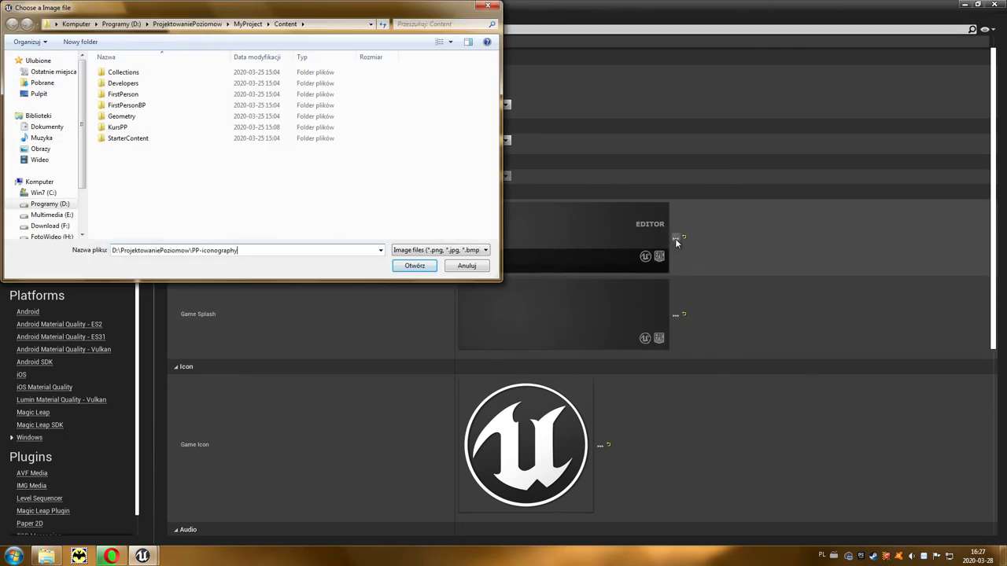
key(Return)
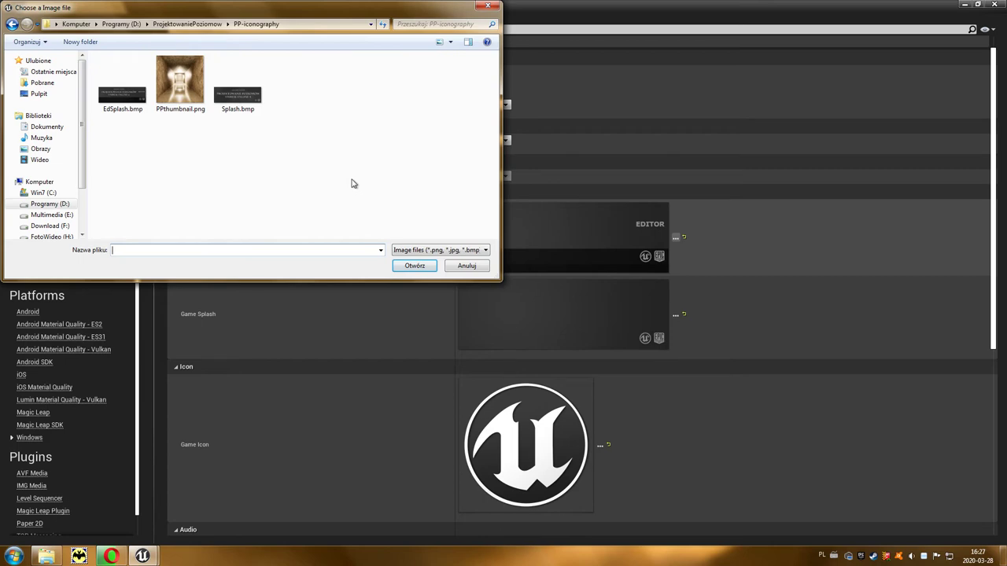
click(122, 85)
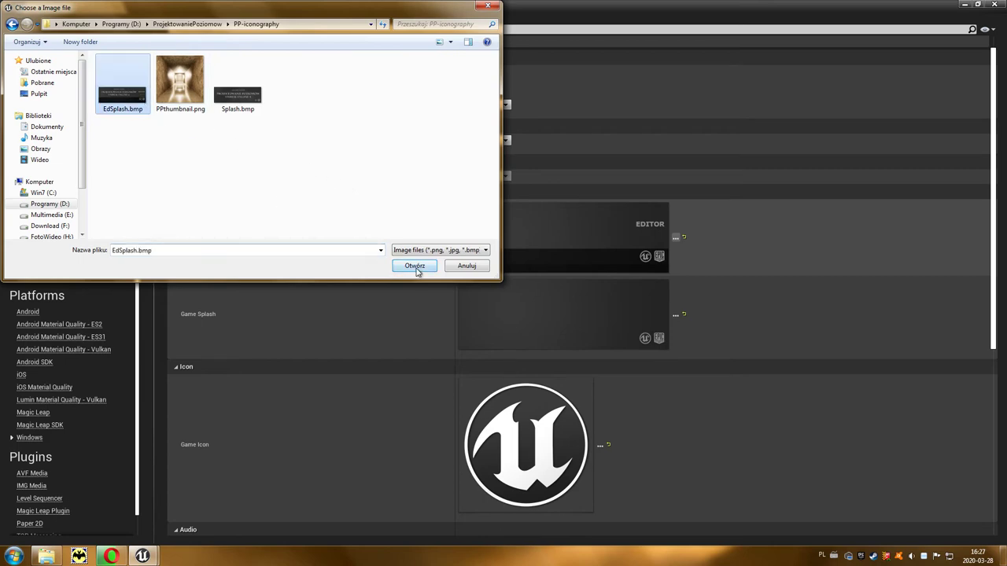
click(415, 268)
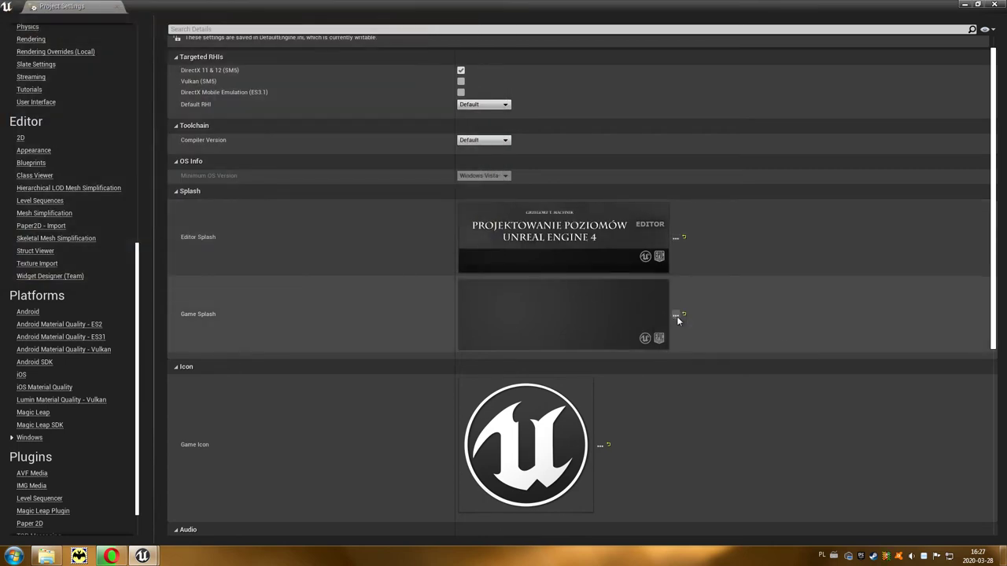
Set the Game Splash to Splash.bmp, import both splash files, and close Project Settings.
click(676, 316)
click(252, 118)
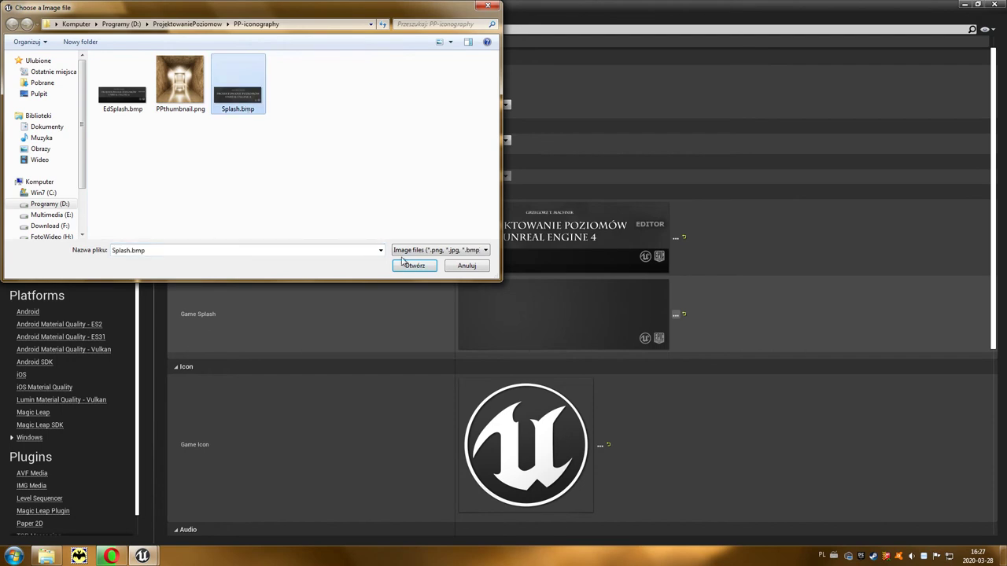
click(414, 265)
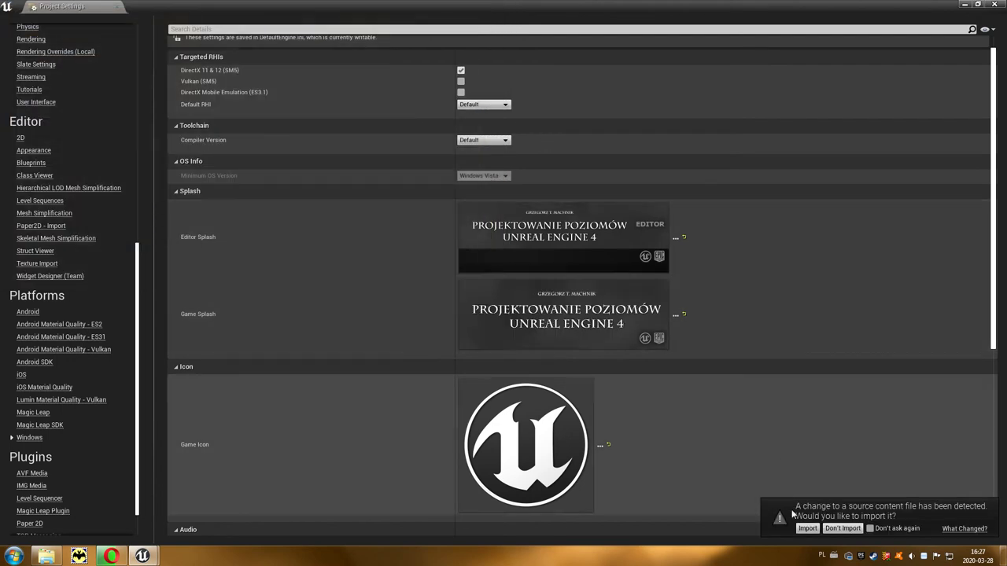
click(808, 530)
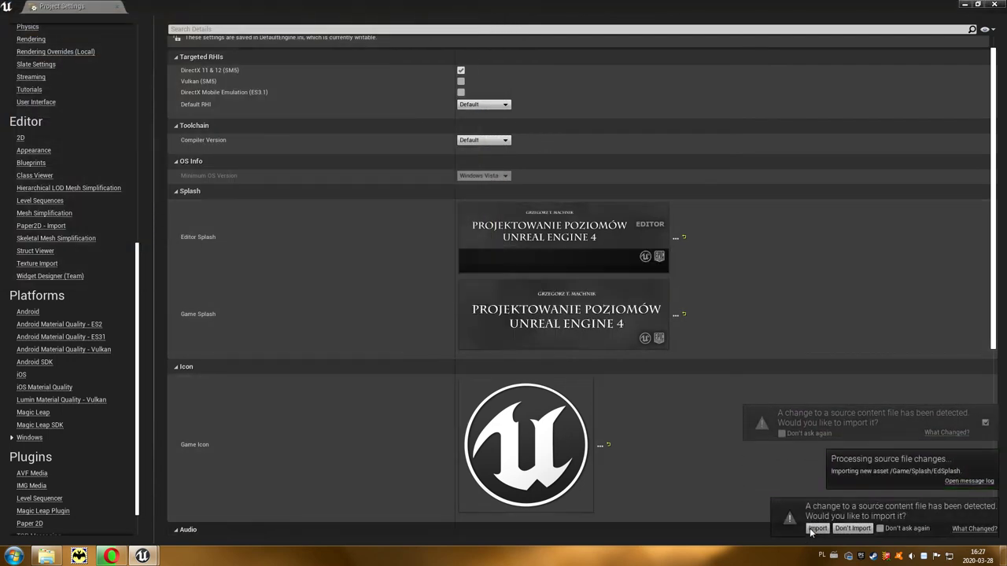
click(808, 529)
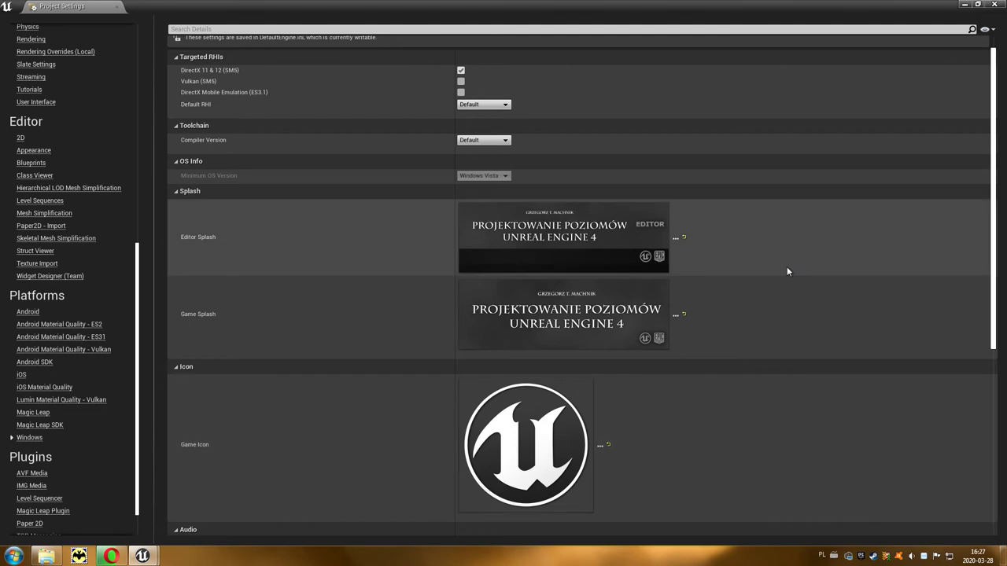
click(996, 5)
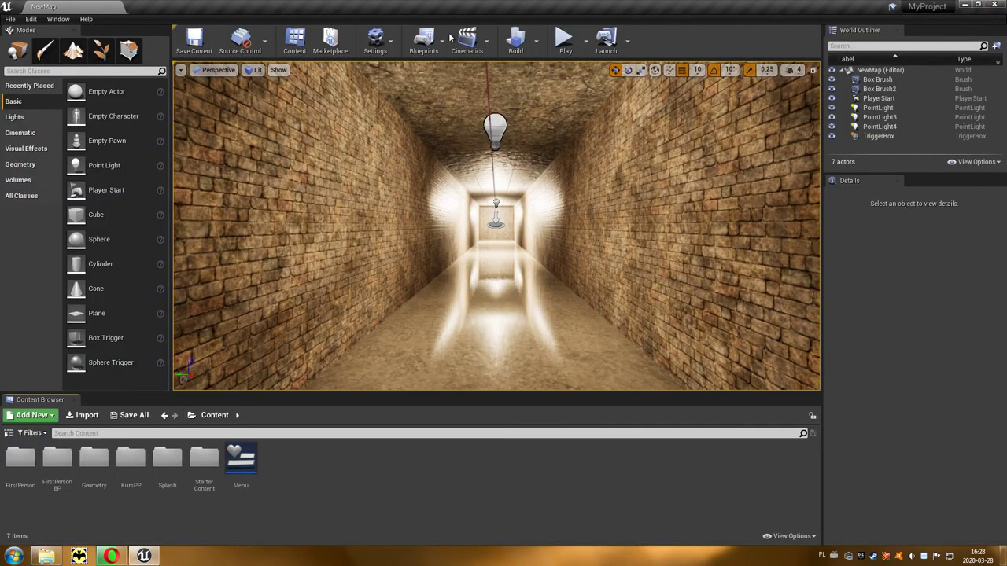
Build the level's lighting at Production quality.
click(537, 42)
mouse_move(564, 82)
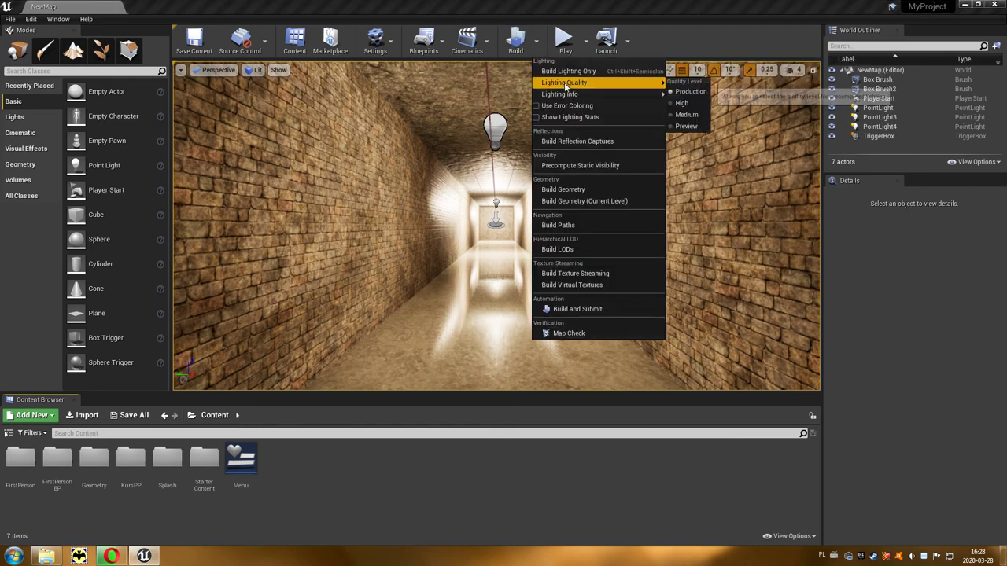
click(690, 92)
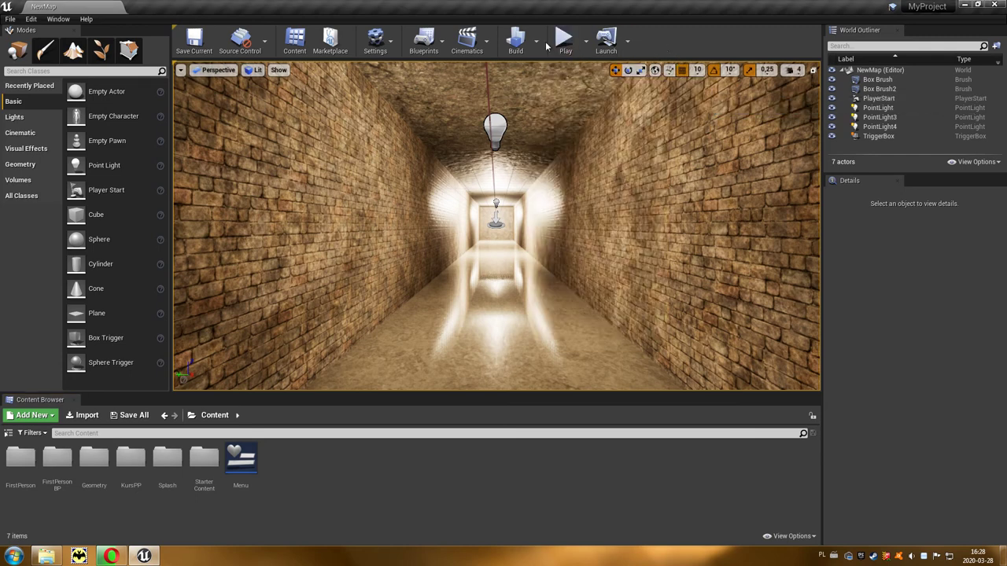
click(521, 49)
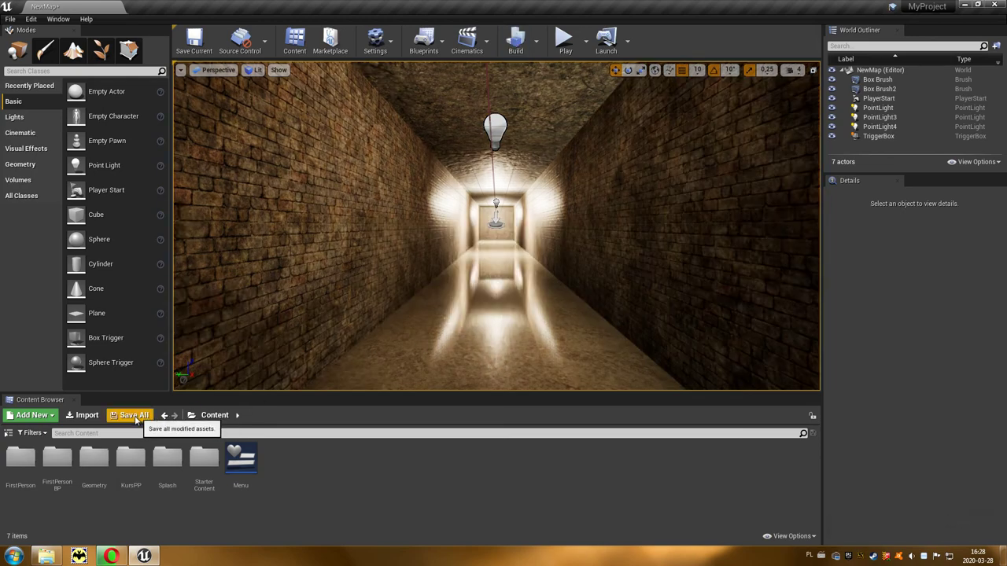
Save the NewMap level together with NewMap_BuiltData.
click(132, 417)
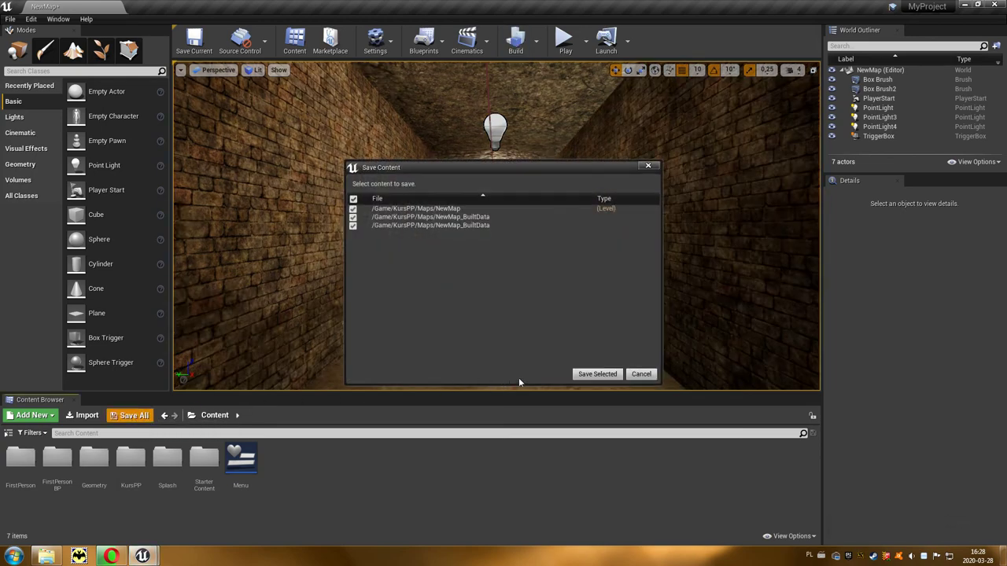
click(581, 374)
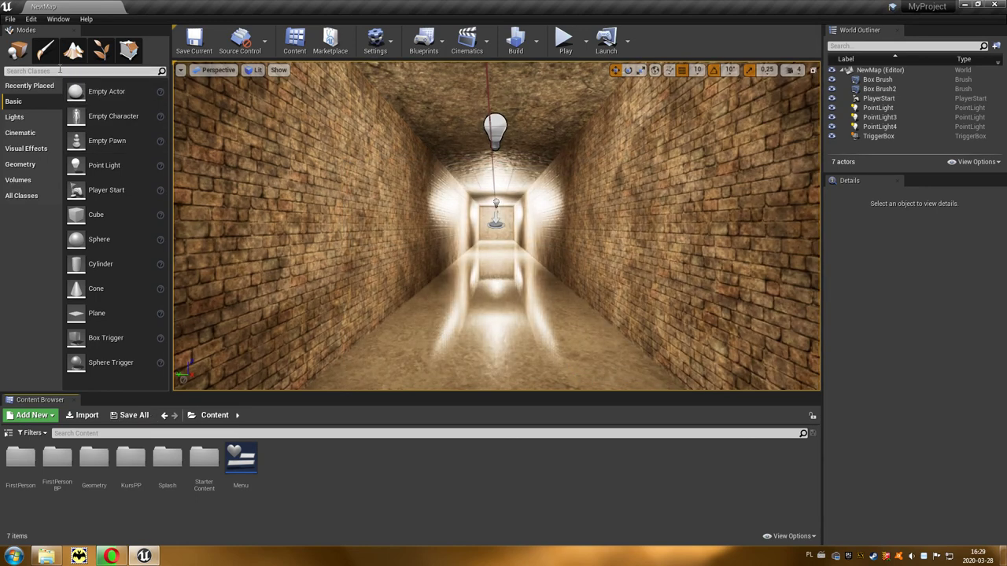
click(9, 20)
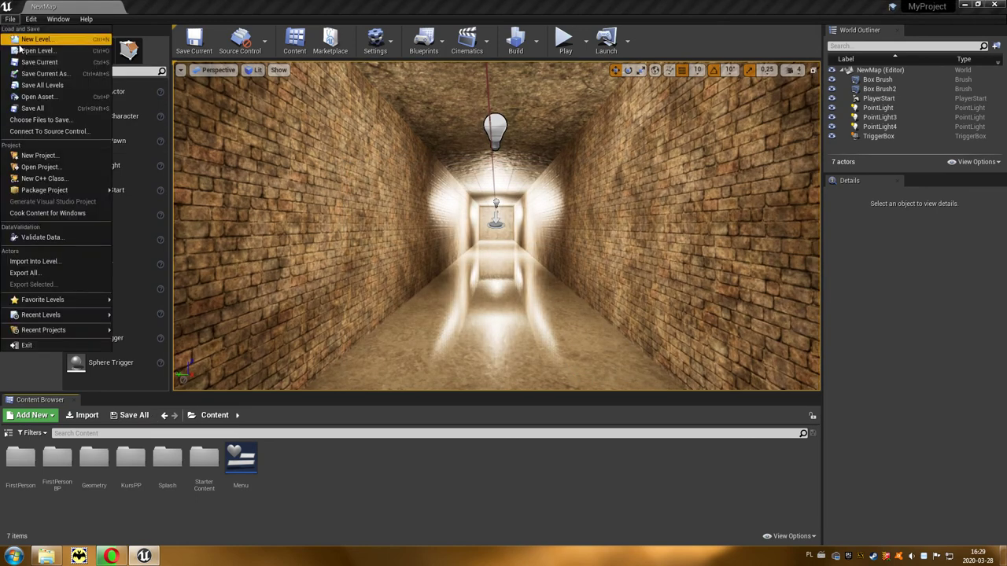
Start packaging the project for Windows (32-bit).
mouse_move(54, 192)
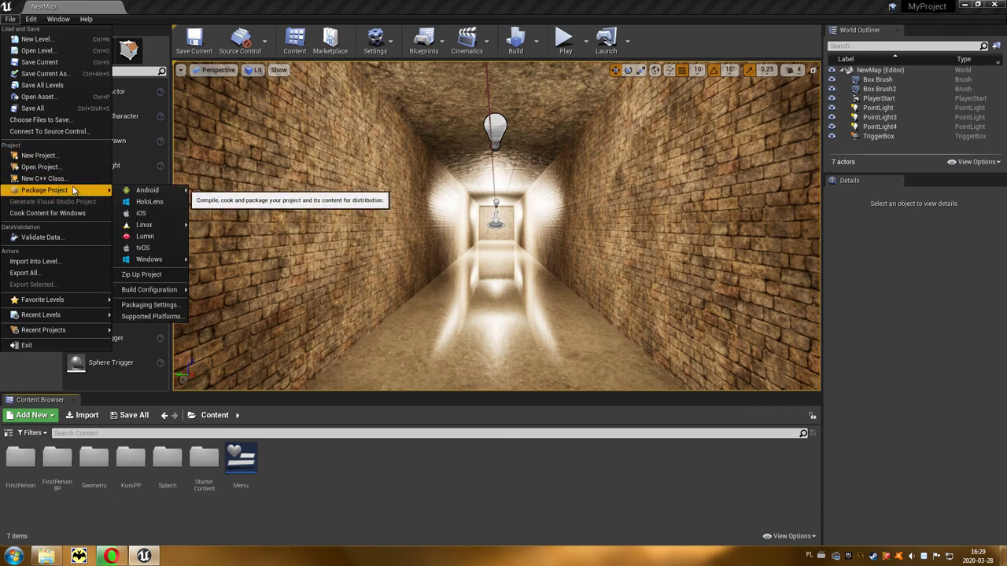
mouse_move(155, 263)
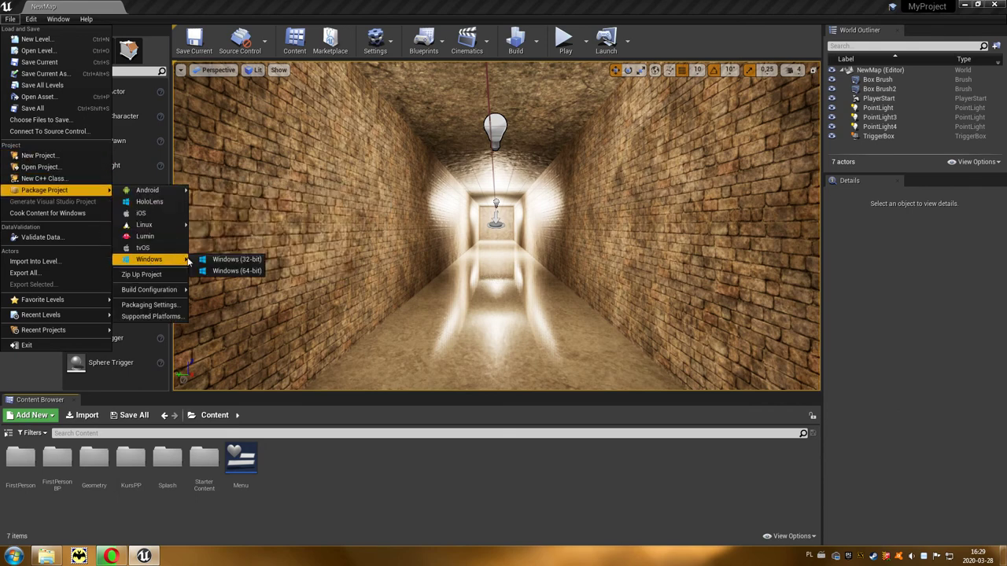
click(246, 263)
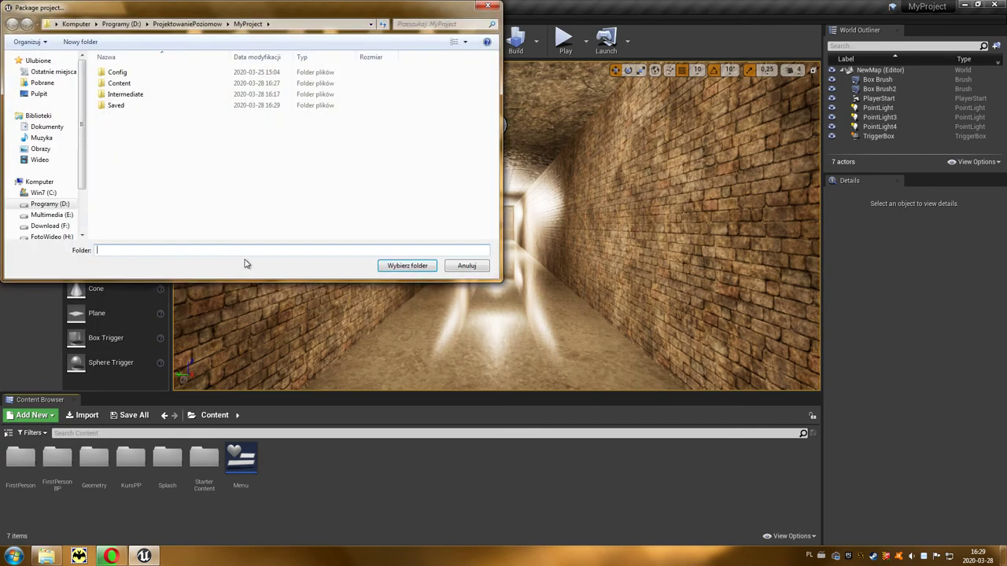
Create a build folder in ProjektowaniePoziomow as the package destination and show the output log.
click(188, 24)
right_click(217, 169)
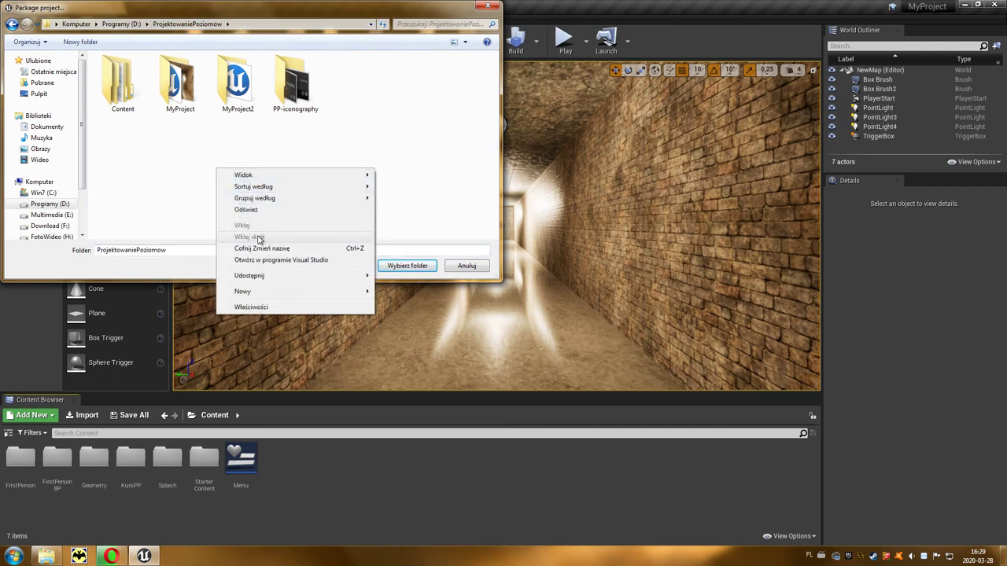
mouse_move(270, 294)
click(410, 296)
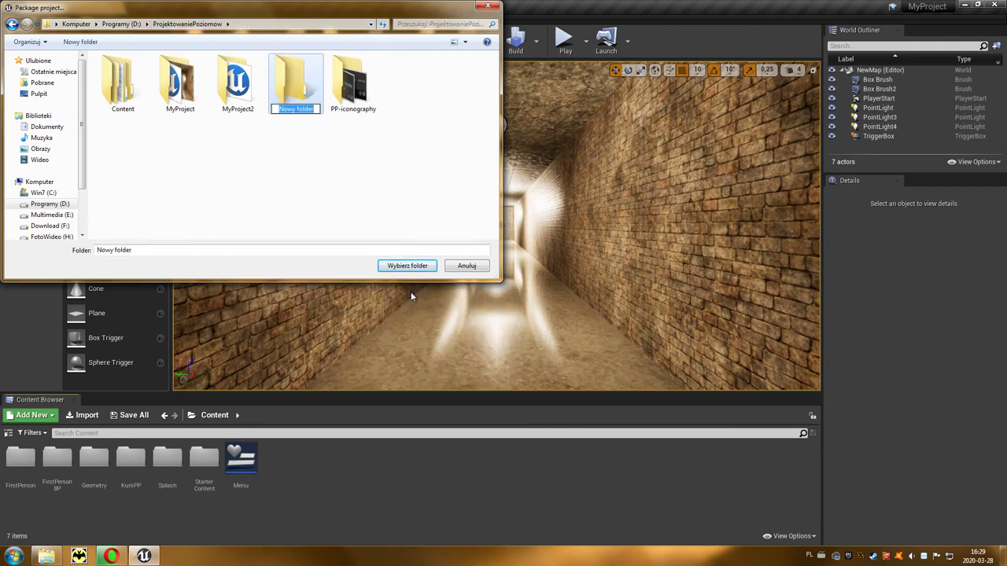
text(b)
key(Return)
key(Return)
click(430, 271)
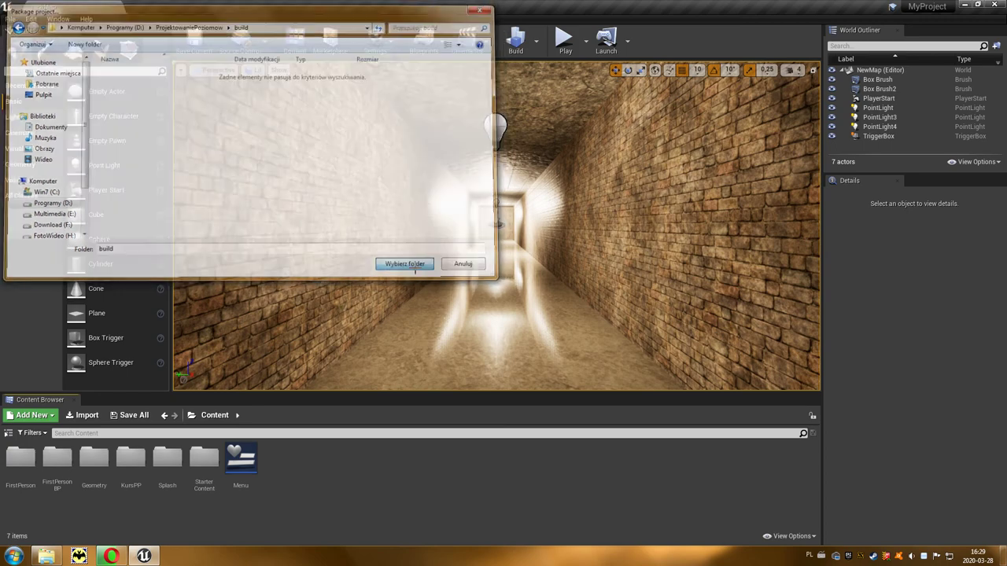
click(912, 531)
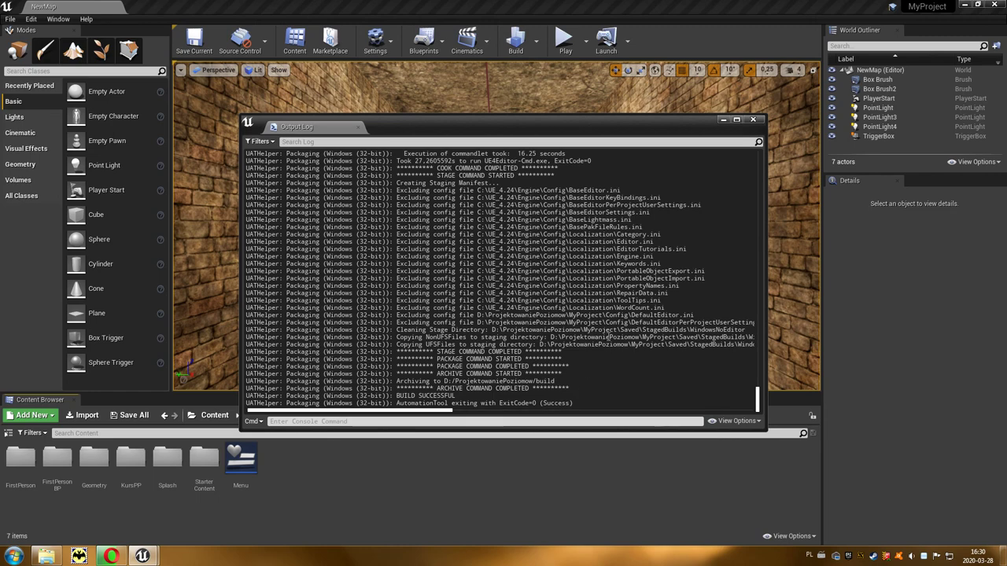
Close the Output Log once the Windows 32-bit packaging reports BUILD SUCCESSFUL.
click(753, 121)
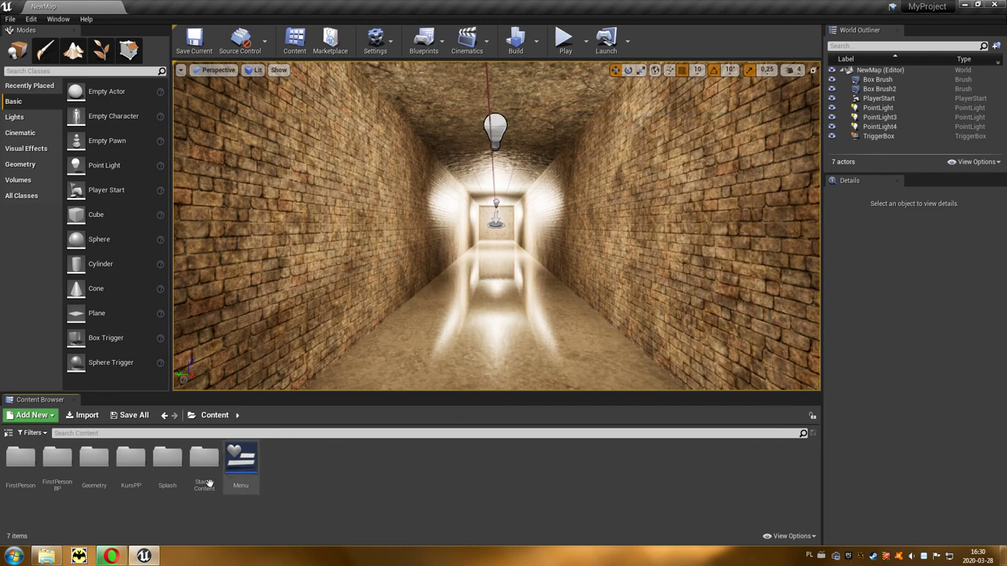
In Explorer, run the packaged MyProject.exe from the WindowsNoEditor build folder.
click(43, 557)
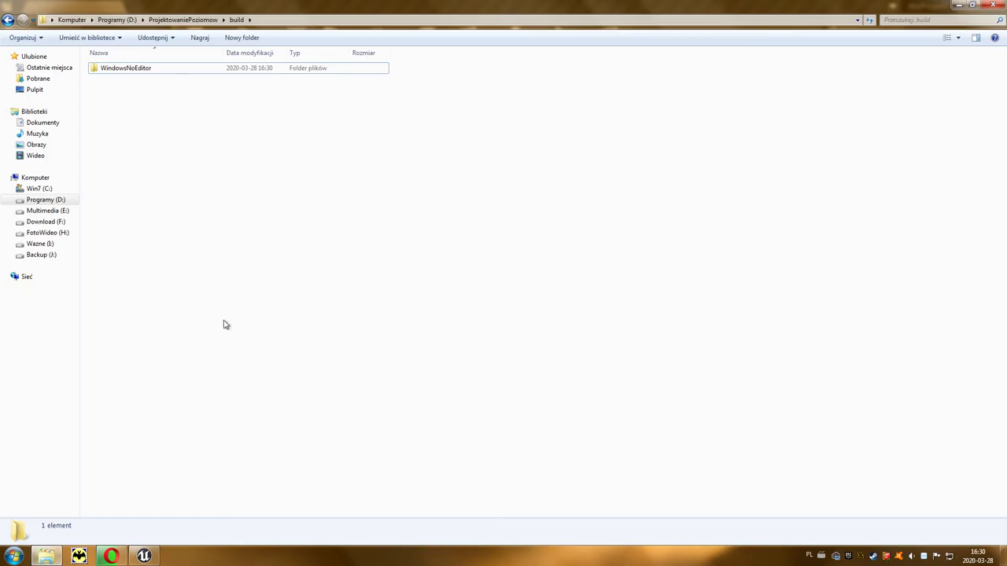
double_click(155, 71)
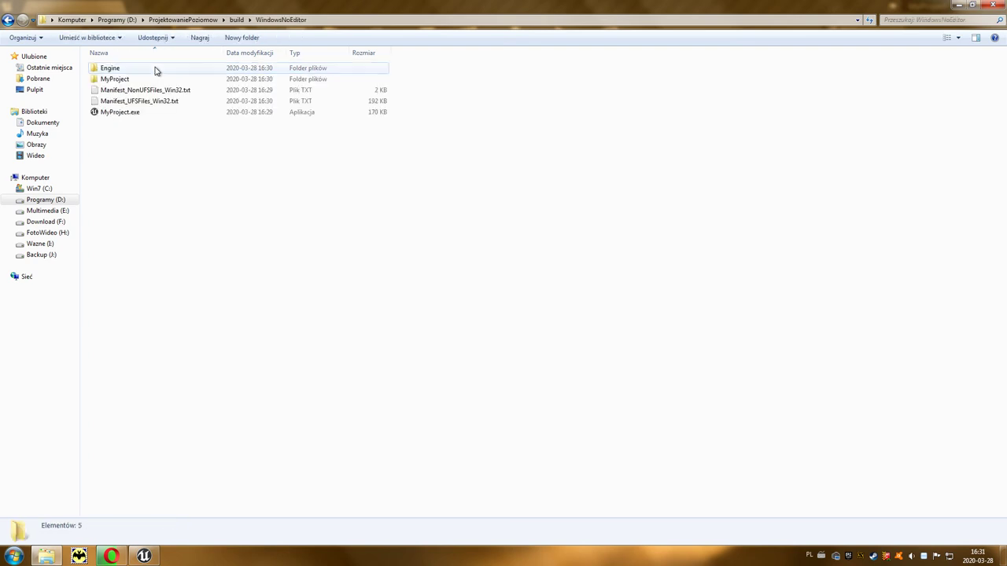
double_click(152, 115)
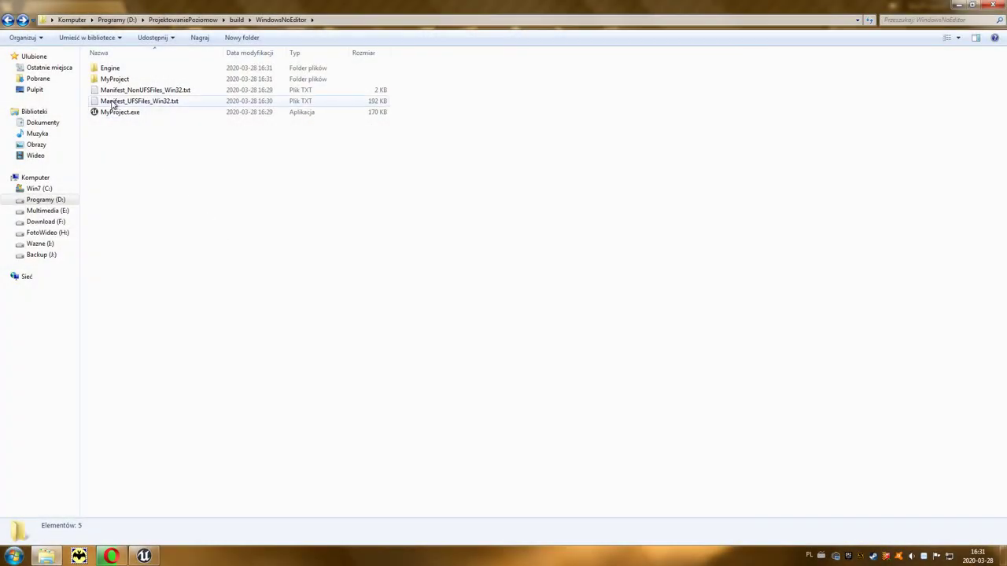
Browse the build through MyProject, Content and KursPP into the Maps folder.
double_click(132, 82)
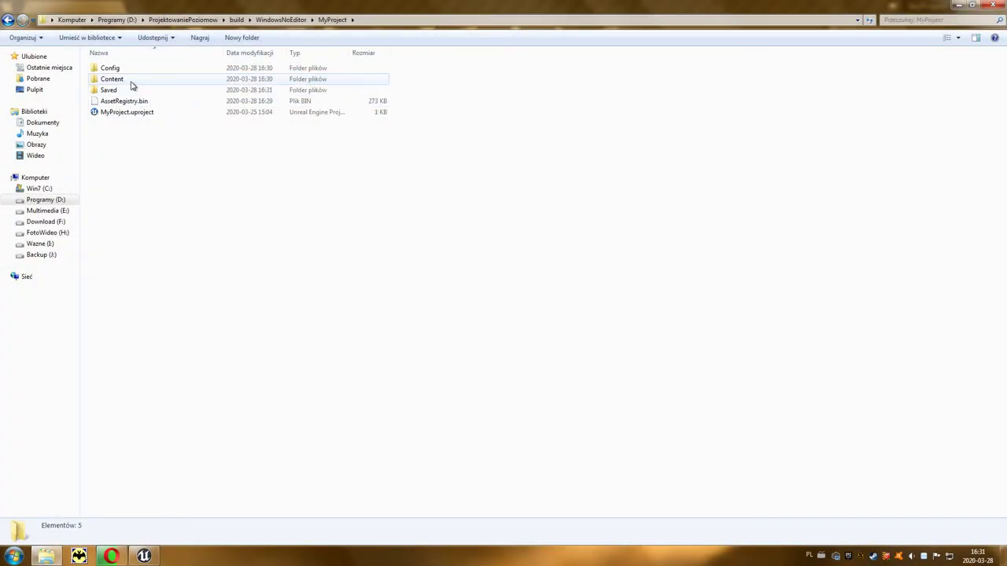
double_click(122, 81)
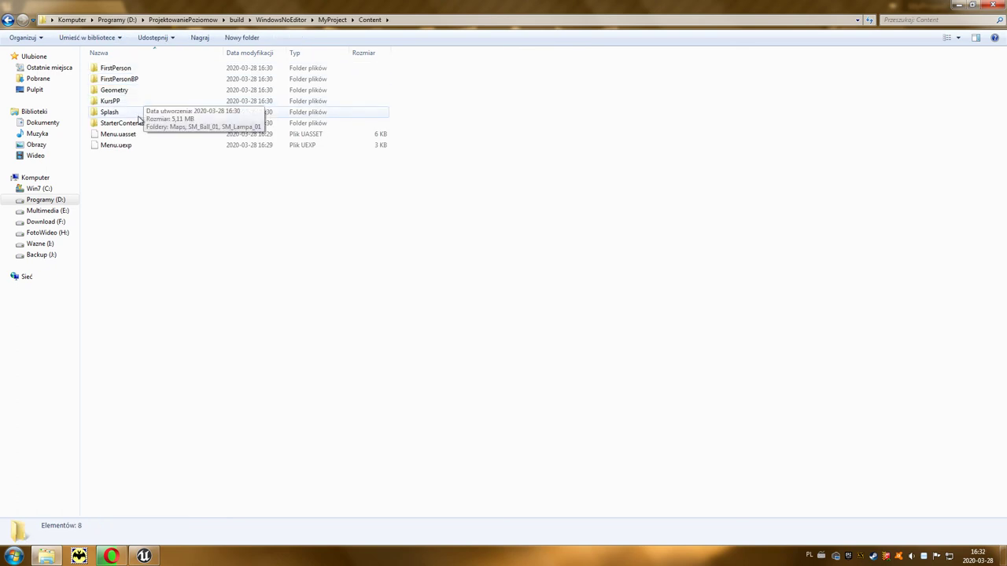
double_click(124, 101)
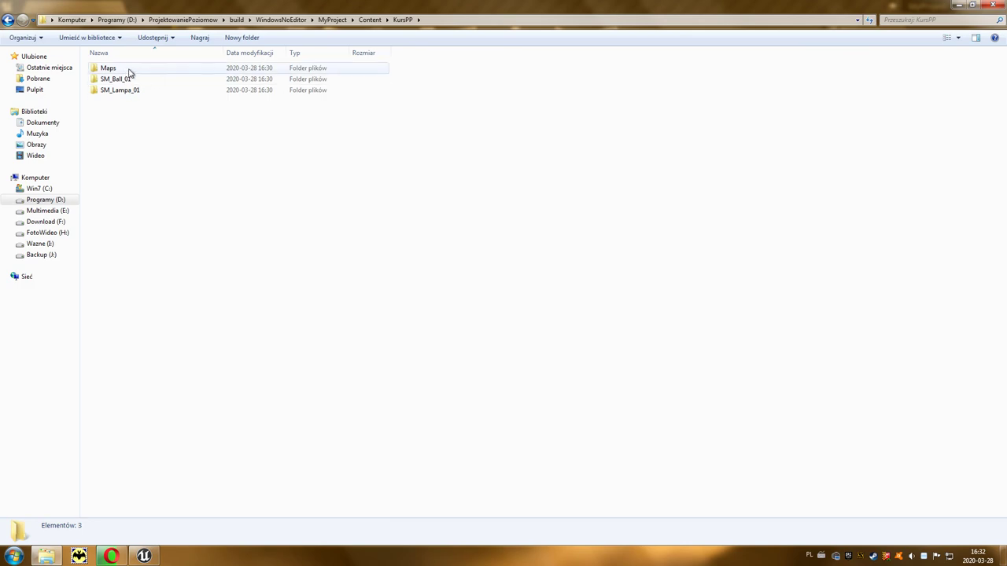
double_click(129, 72)
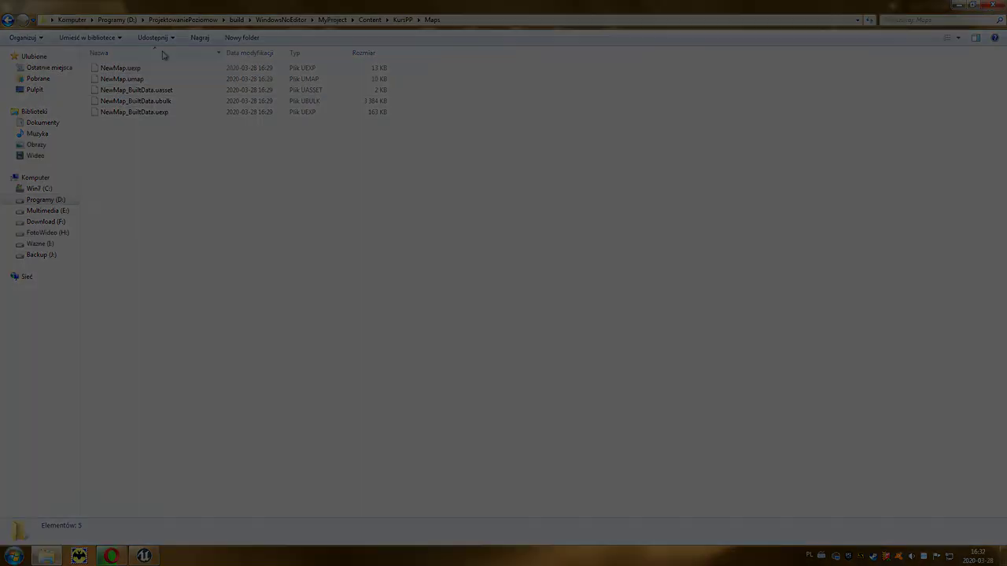